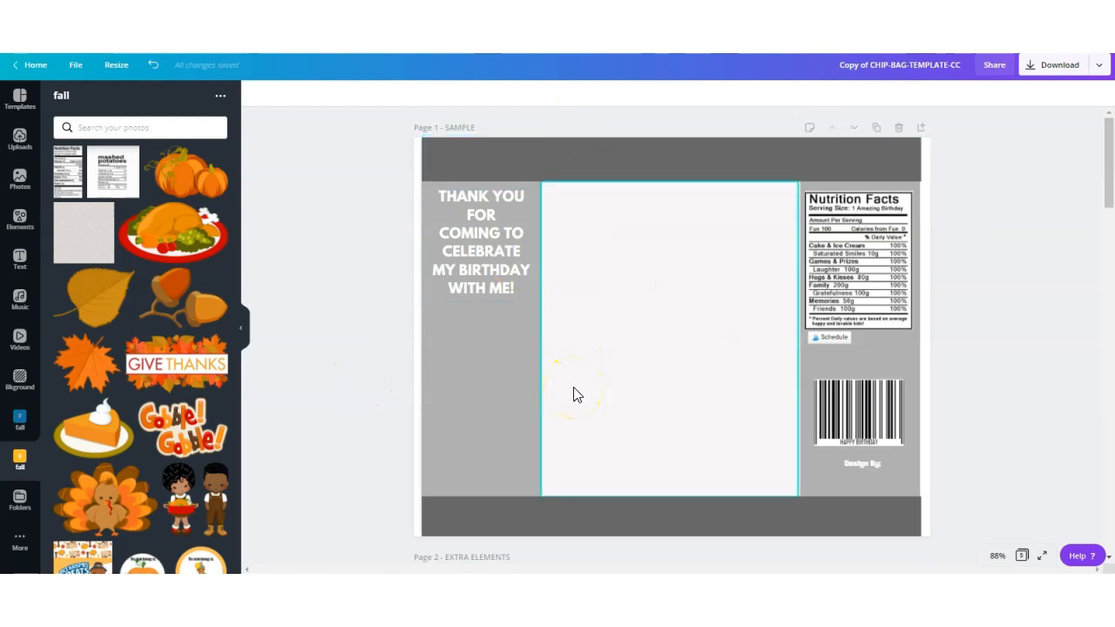
Recolor the top banner on page 1 from the document colors to purple.
left_click(620, 161)
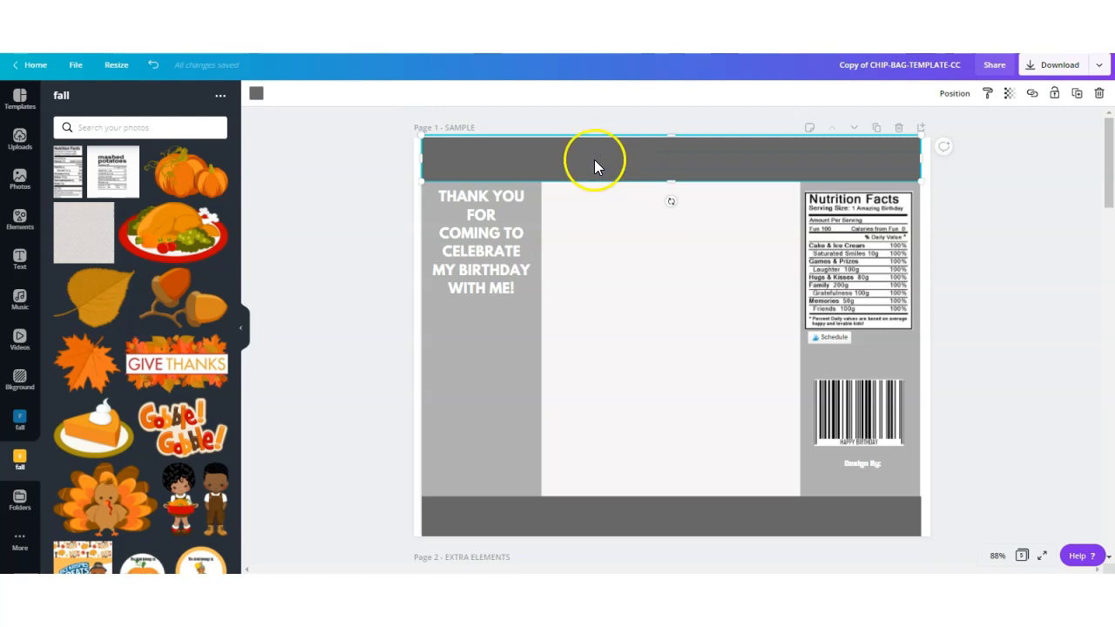
left_click(256, 93)
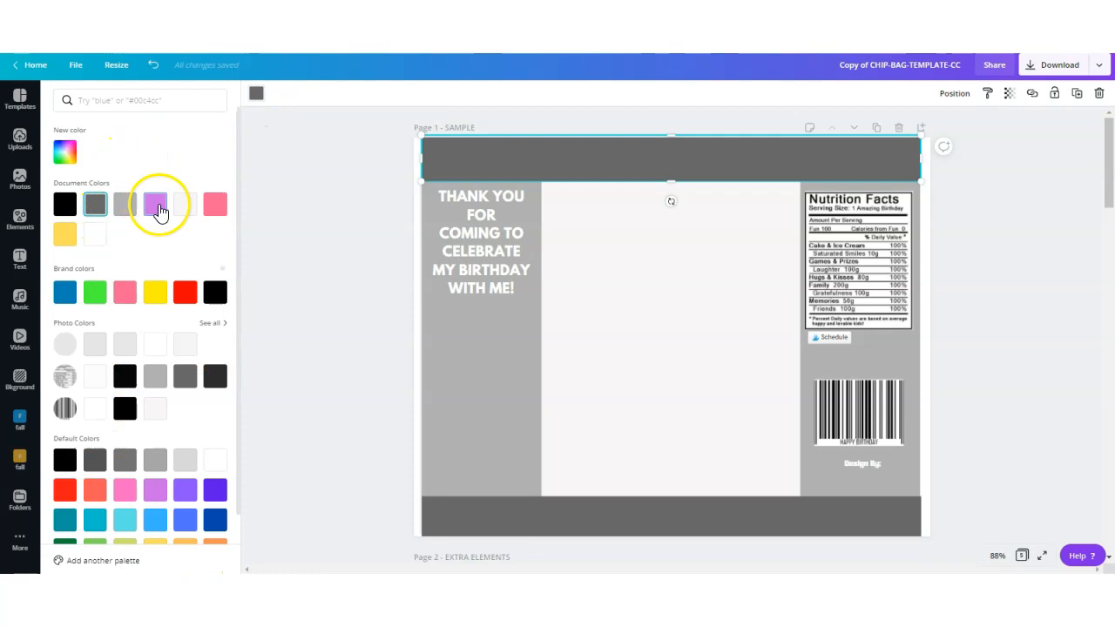
left_click(155, 204)
Recolor both side panels on page 1 pink.
left_click(464, 322)
left_click(214, 207)
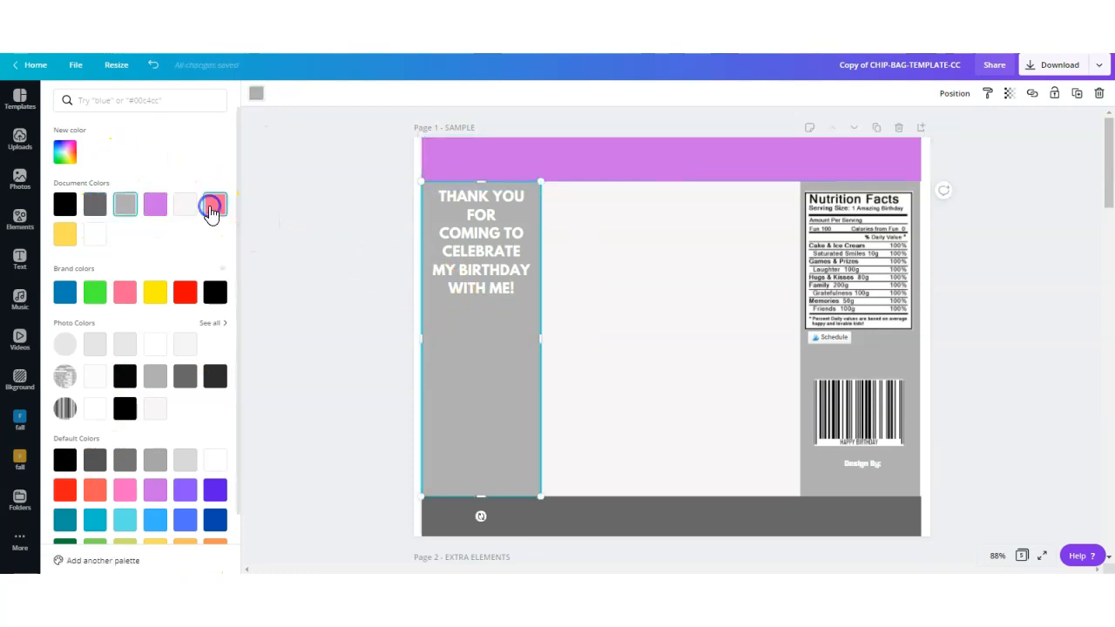
left_click(899, 368)
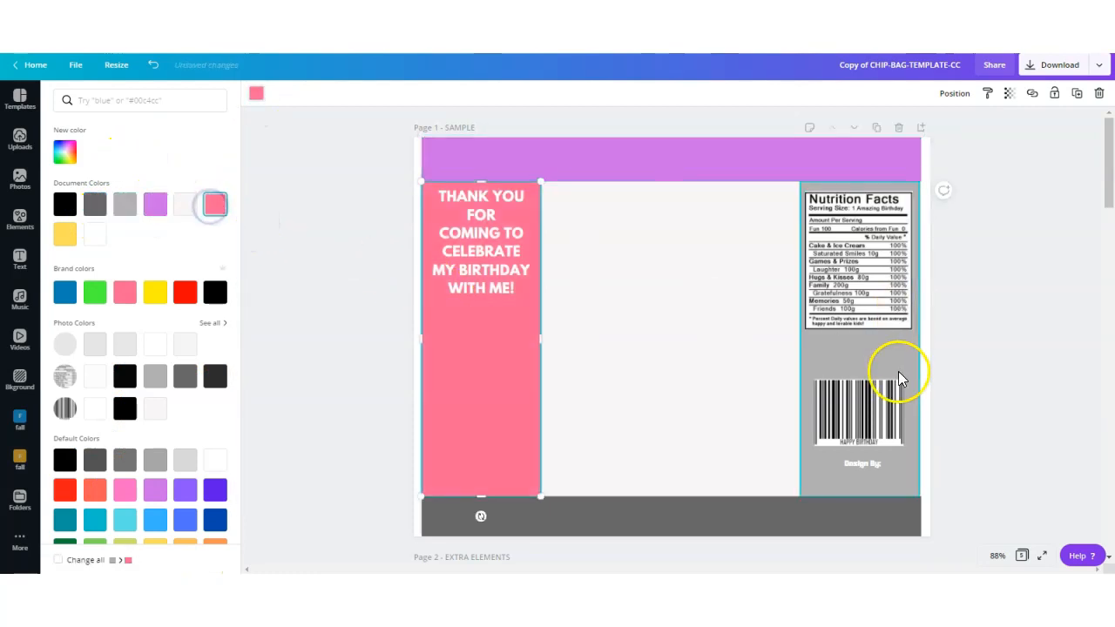
left_click(215, 204)
Recolor the bottom banner on page 1 purple and the center front panel black.
left_click(492, 510)
left_click(155, 205)
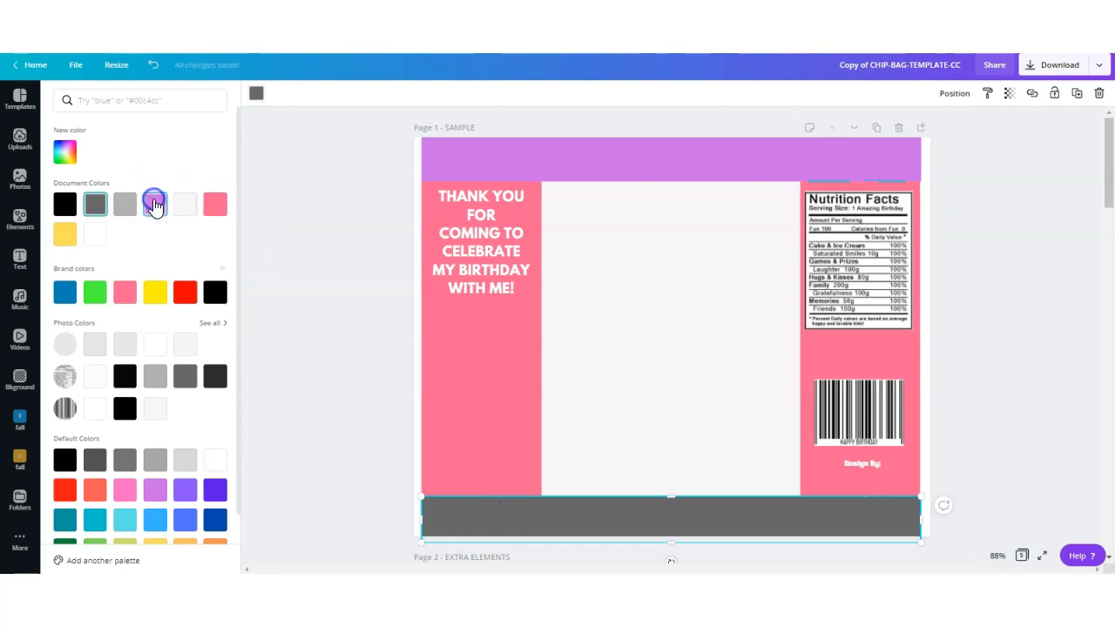
left_click(662, 275)
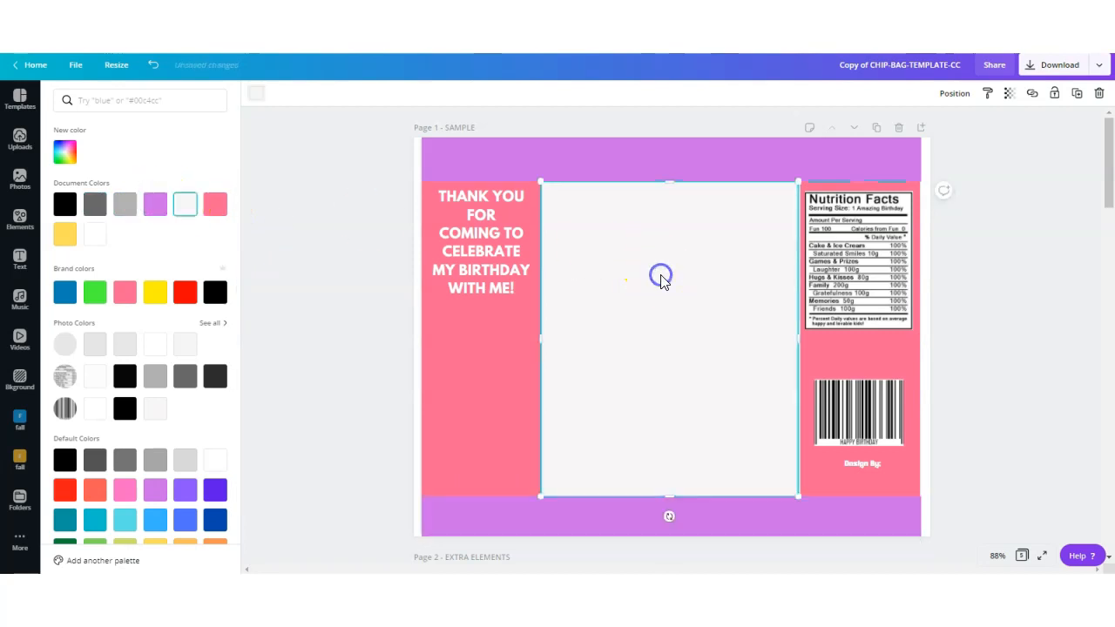
left_click(61, 208)
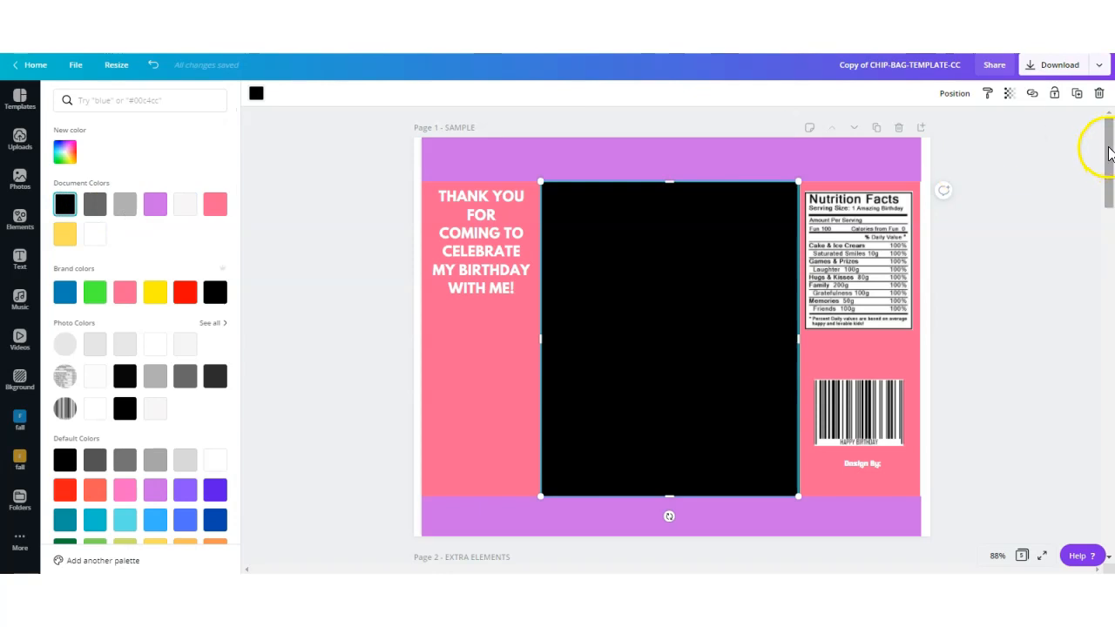
Recolor both yellow side panels of the design-help sample on page 3 pink.
left_click_drag(1108, 152, 1103, 223)
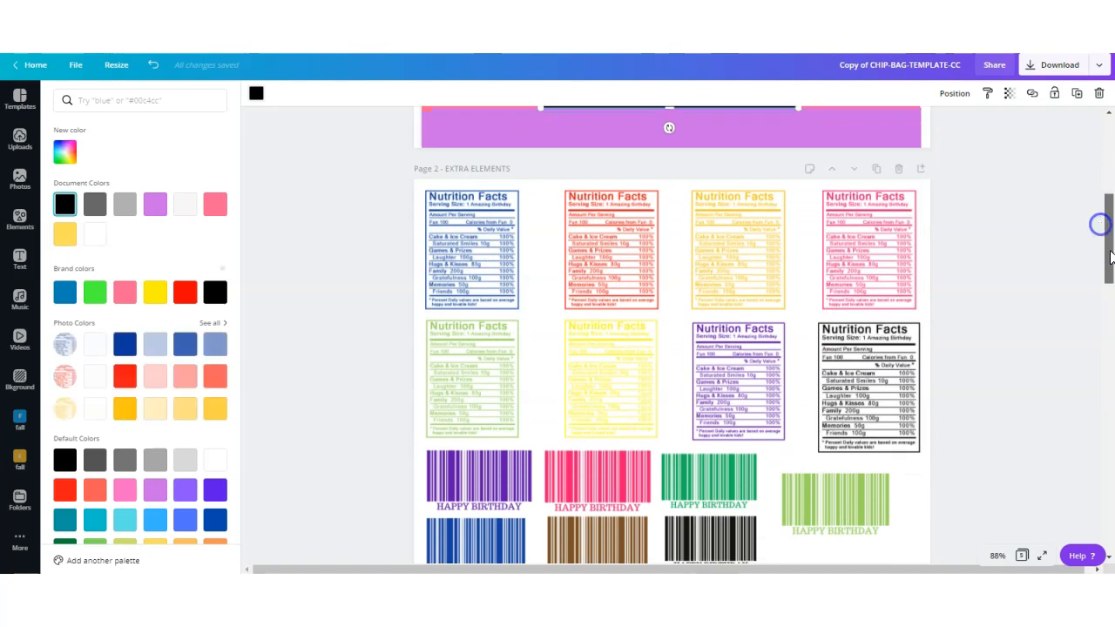
left_click(644, 355)
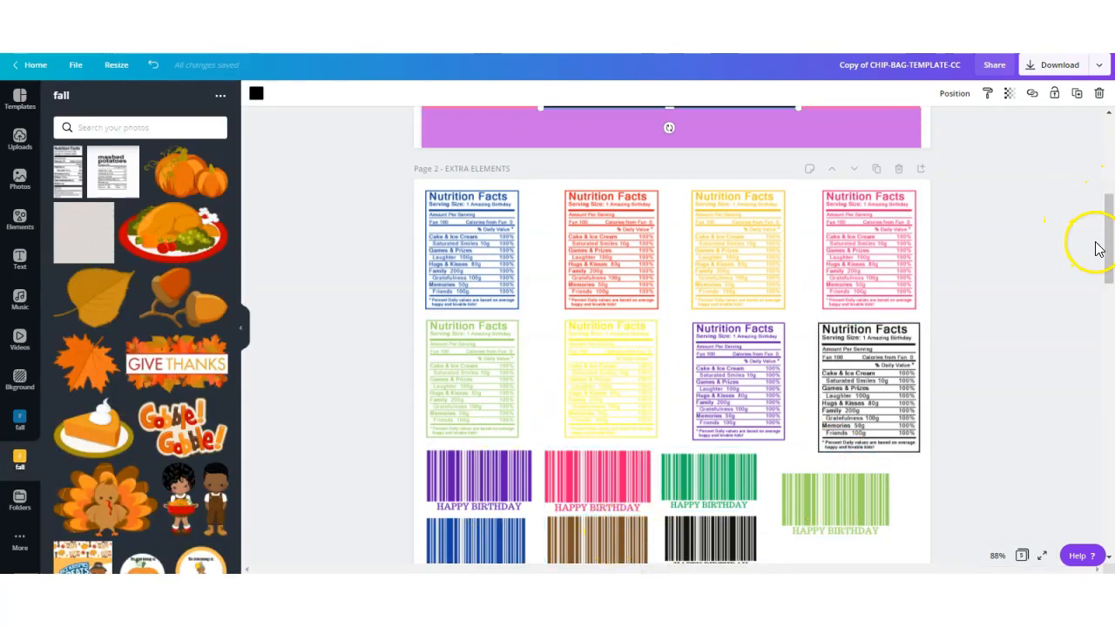
left_click_drag(1111, 229, 1103, 321)
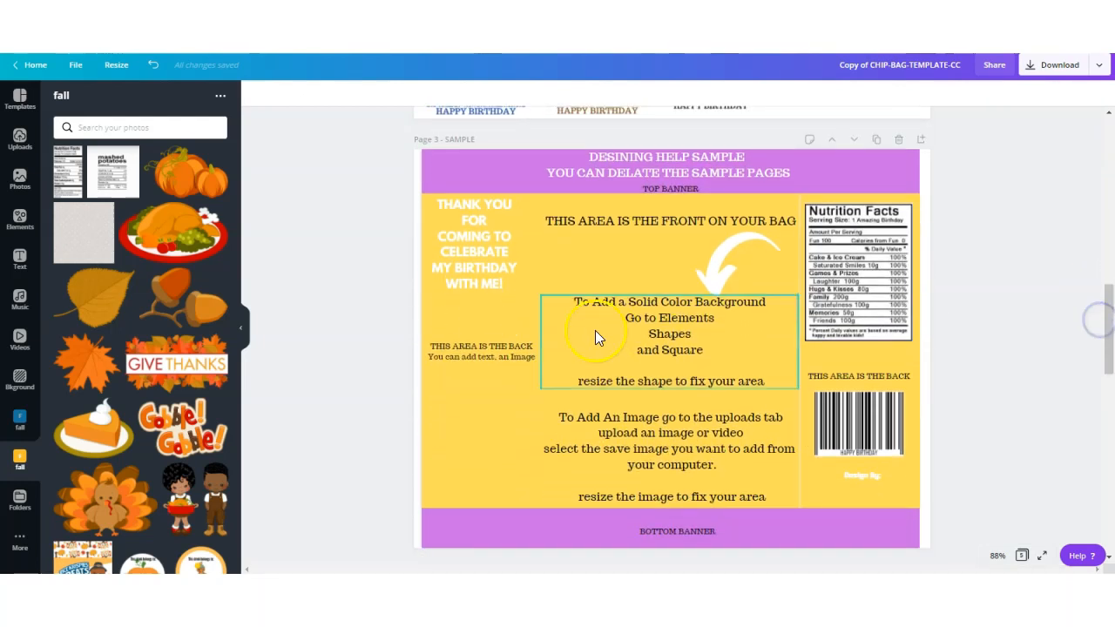
left_click(474, 466)
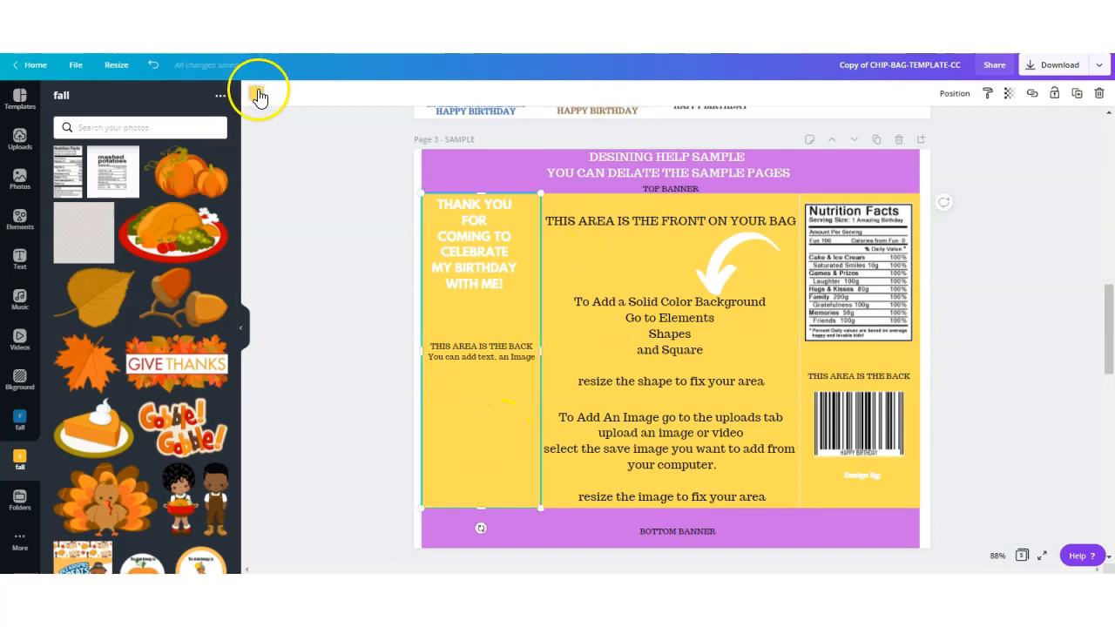
left_click(256, 93)
left_click(125, 204)
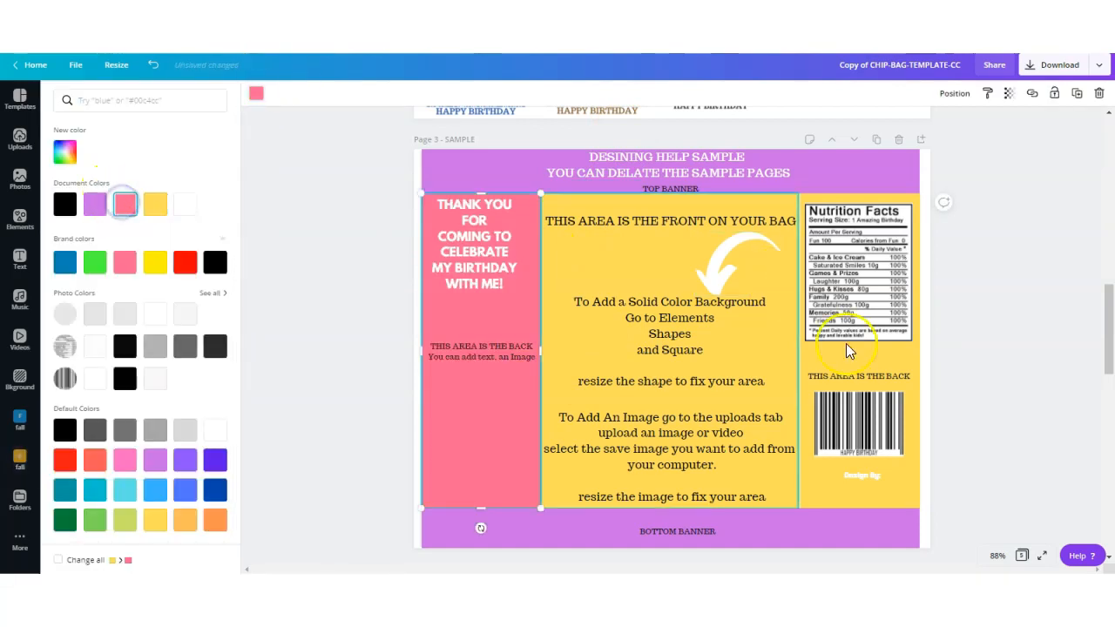
left_click(901, 359)
left_click(124, 204)
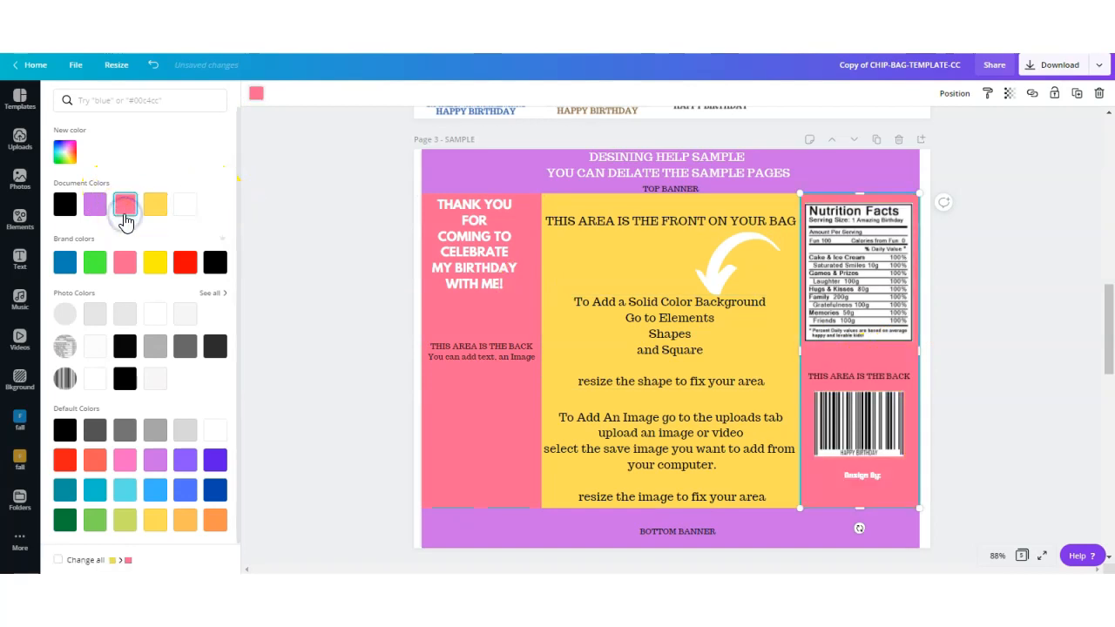
Set the download options to the PDF Print file type with only page 1 selected.
left_click_drag(1098, 311, 1094, 407)
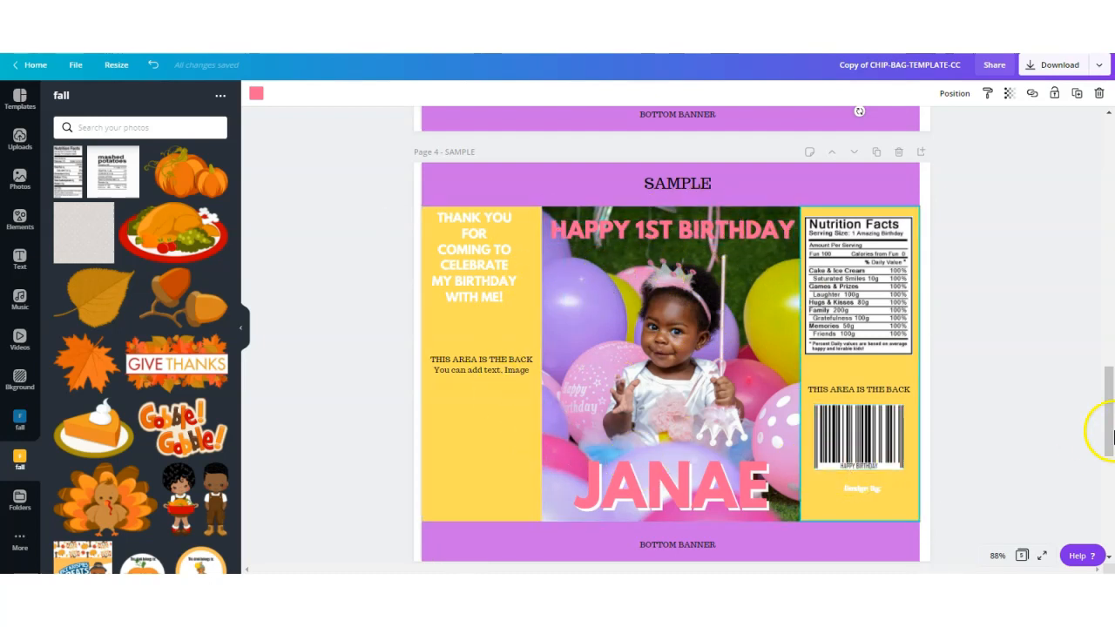
left_click_drag(1111, 433, 1097, 521)
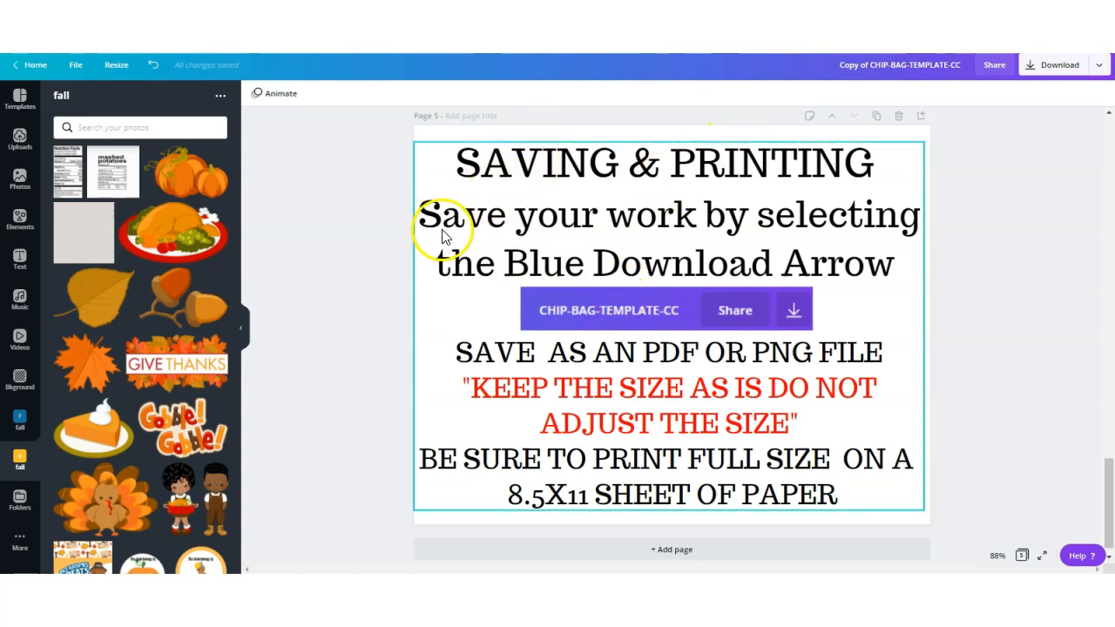
left_click(1034, 68)
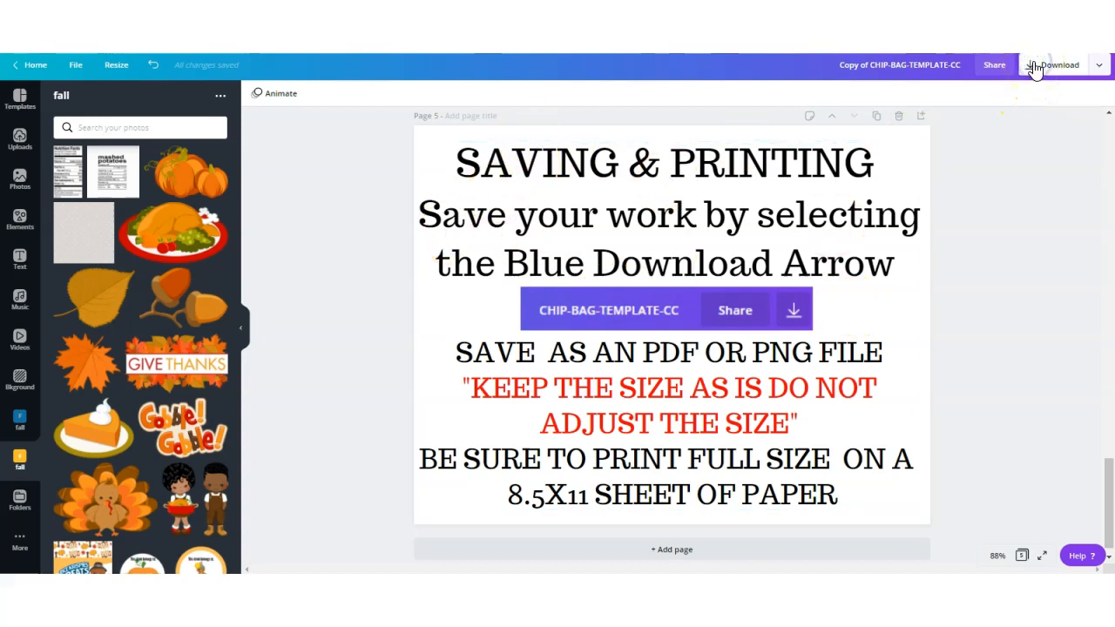
left_click(965, 147)
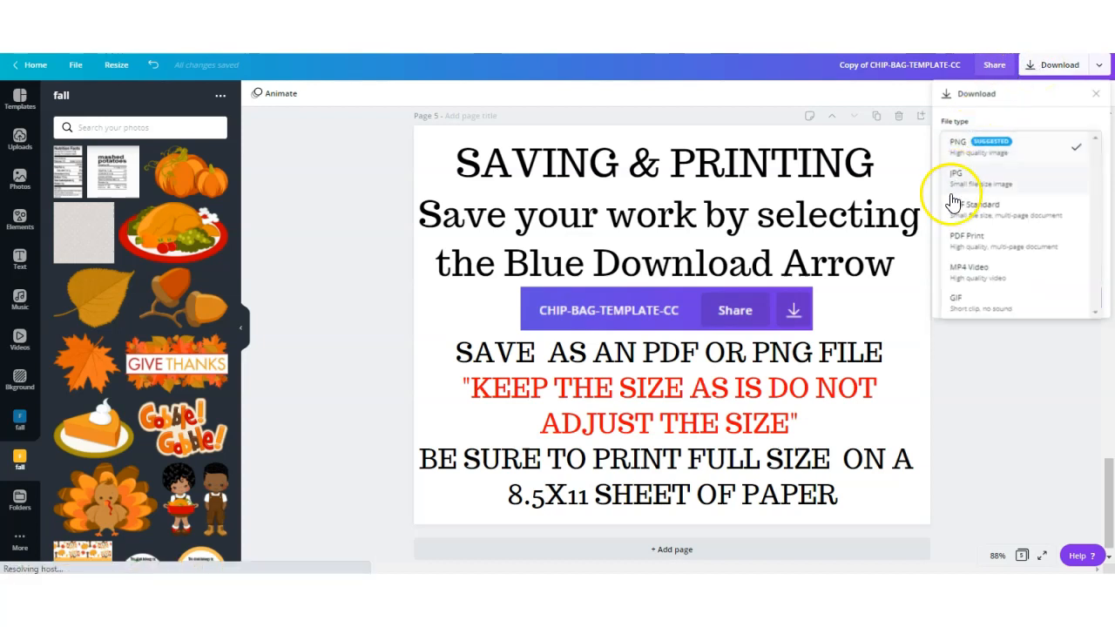
left_click(960, 241)
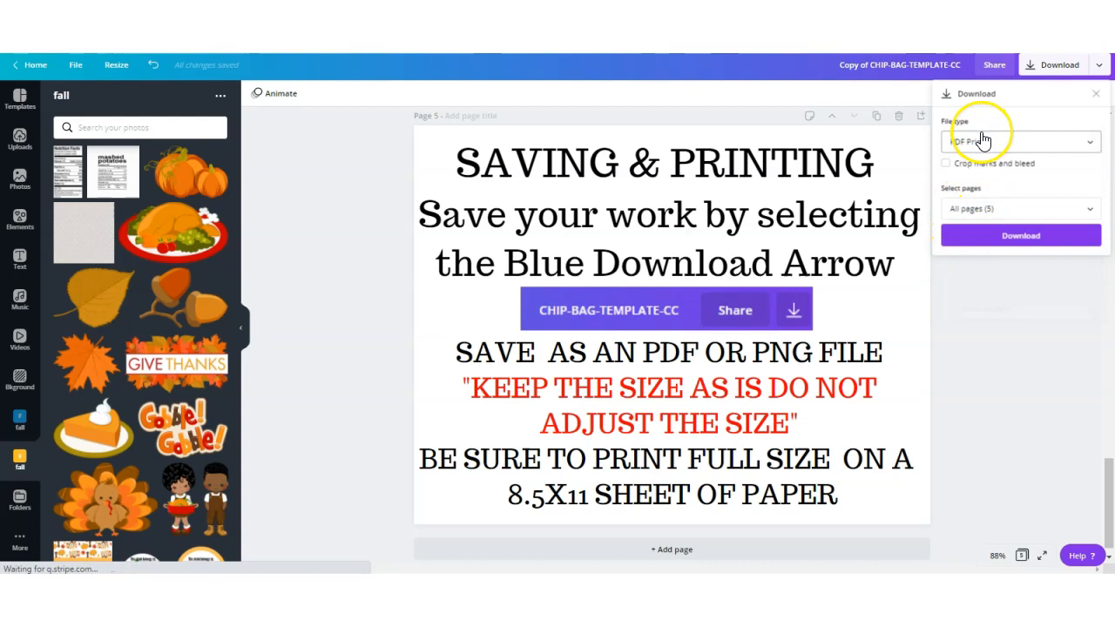
left_click(957, 209)
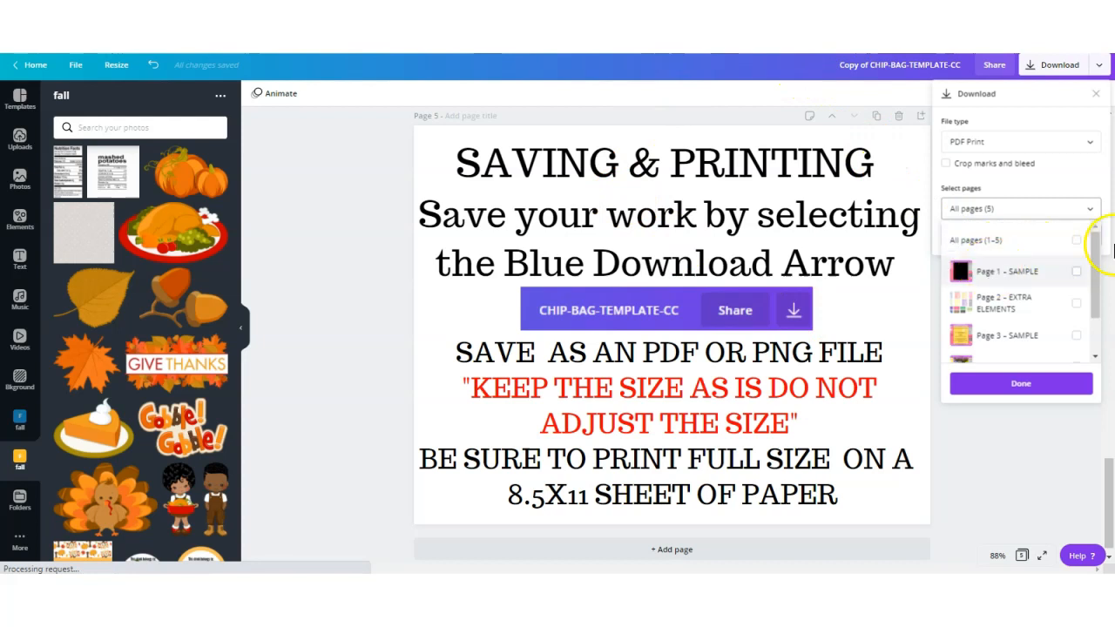
left_click(1077, 271)
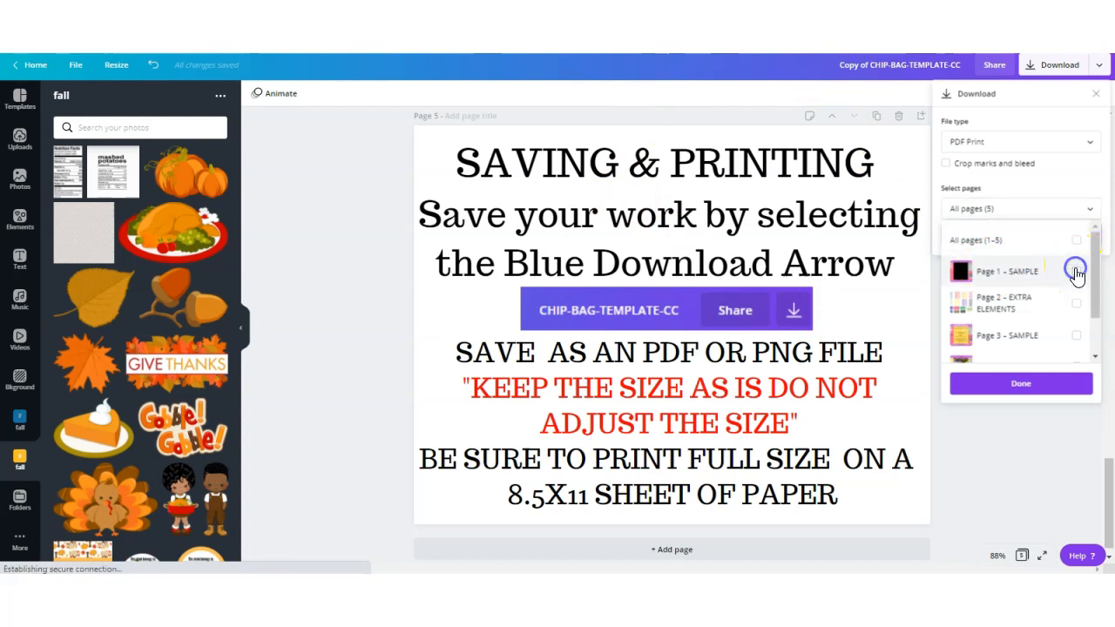
left_click(1004, 391)
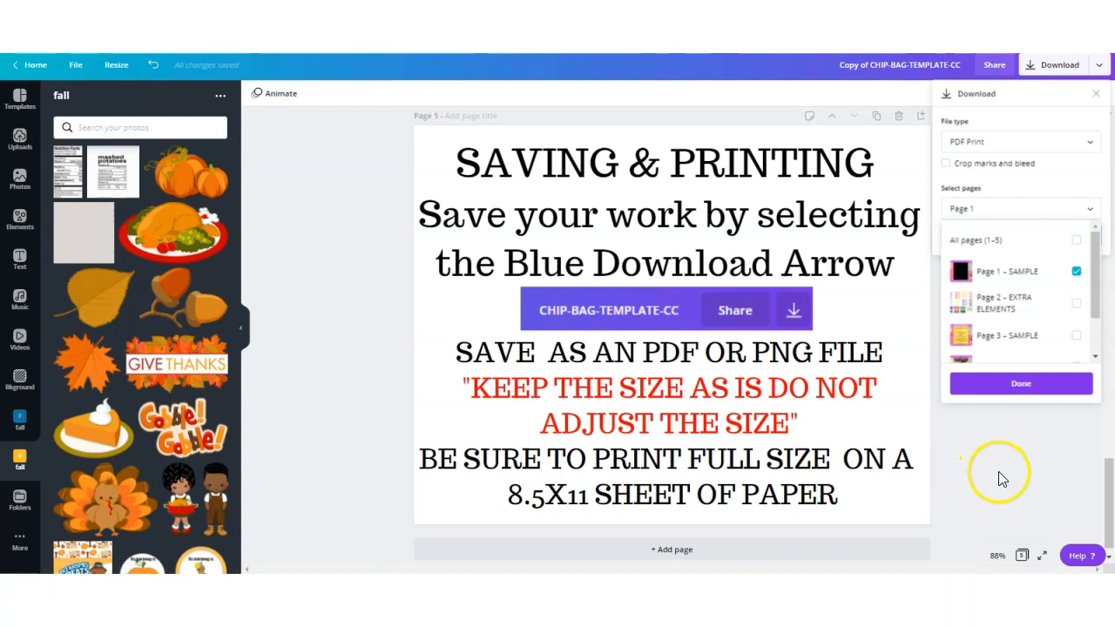
left_click(1048, 471)
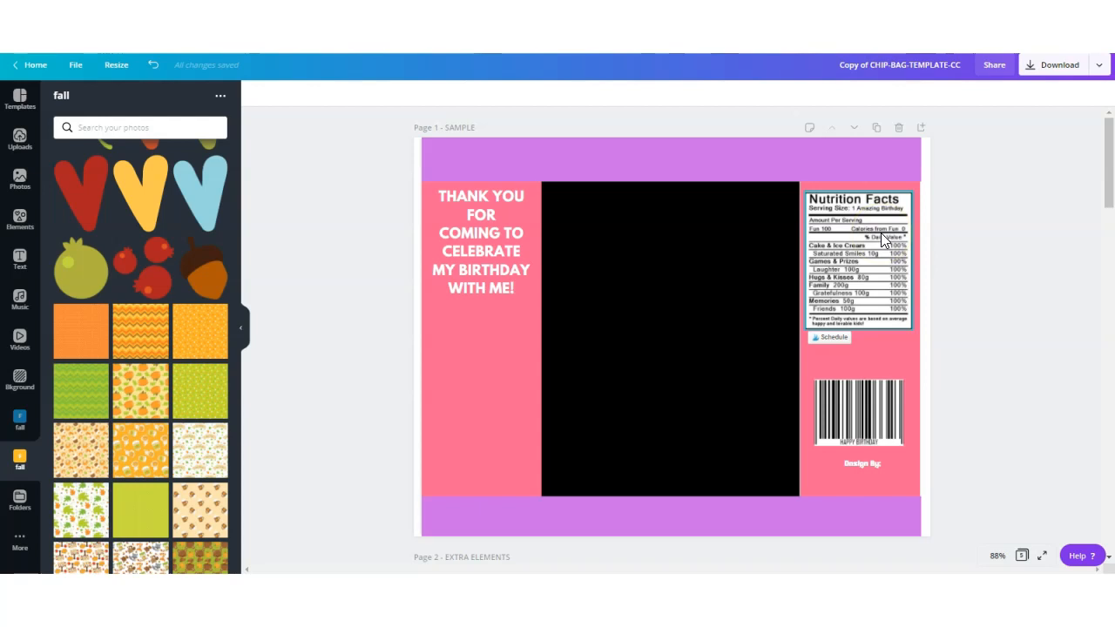
Crop the lower edge of the barcode on page 1 to cut off its HAPPY BIRTHDAY caption.
left_click(909, 461)
left_click(842, 413)
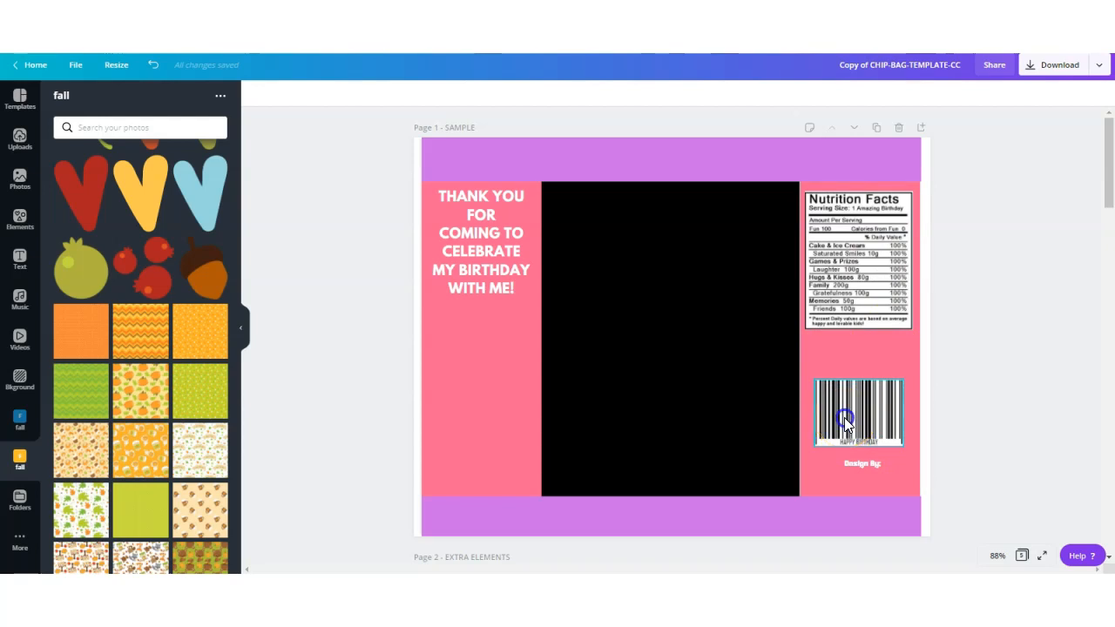
left_click(858, 435)
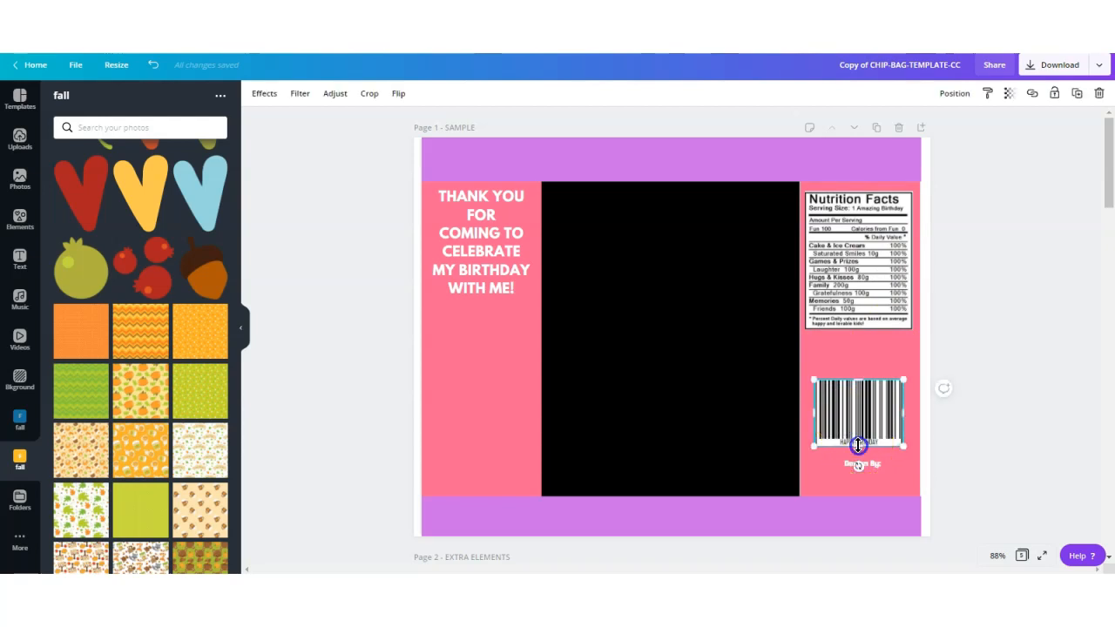
left_click_drag(858, 440, 858, 439)
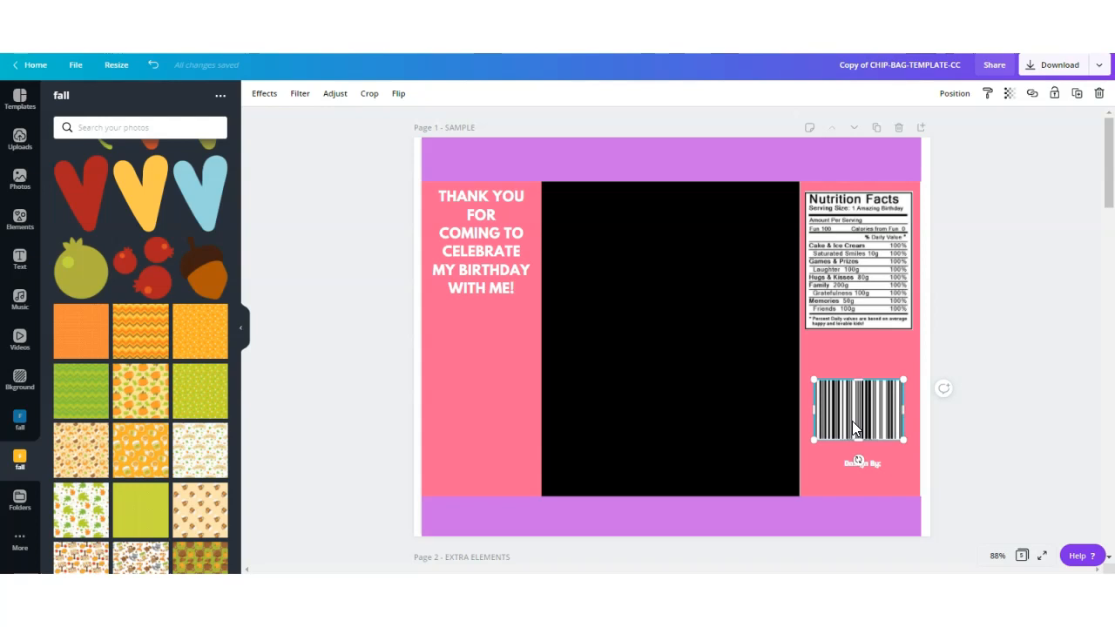
Cover the top banner on page 1 with two side-by-side copies of the autumn tree and pumpkin pattern.
scroll(81, 393, "down", 3)
left_click_drag(82, 393, 624, 170)
left_click(1077, 102)
left_click_drag(580, 211, 782, 159)
left_click_drag(620, 124, 673, 130)
left_click(490, 156)
left_click_drag(419, 135, 416, 139)
Duplicate the tree and pumpkin pattern and place two copies side by side over the bottom banner.
left_click(1079, 94)
left_click_drag(681, 148, 668, 541)
left_click_drag(571, 348, 581, 563)
left_click(402, 497)
left_click(682, 513)
left_click_drag(615, 531, 806, 514)
left_click_drag(646, 545, 673, 539)
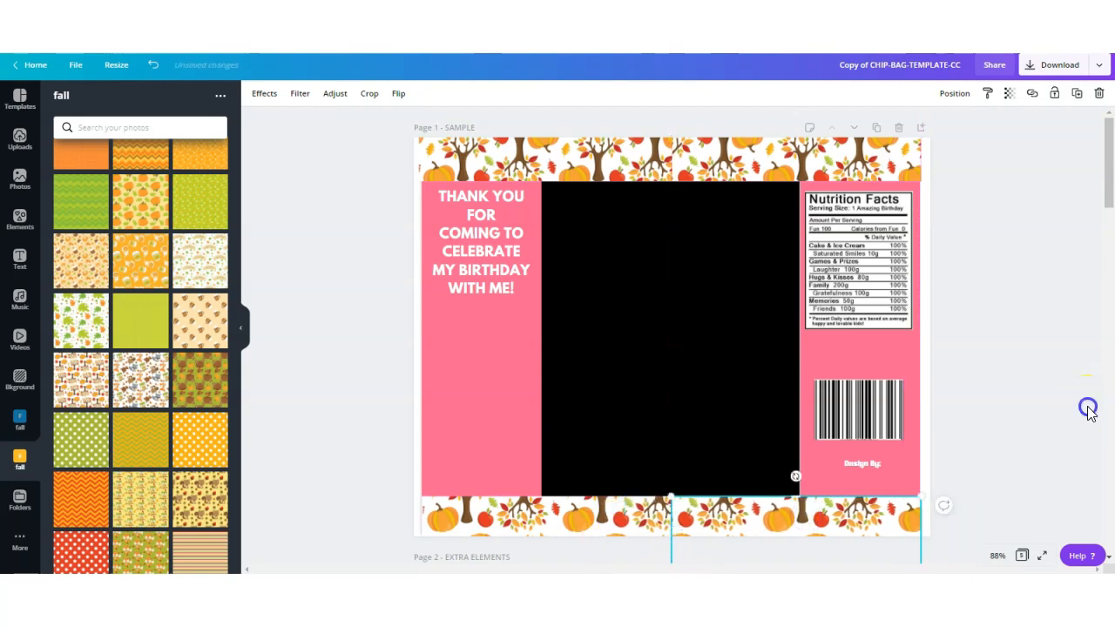
Recolor both side panels on page 1 light orange from the default colors.
left_click(485, 382)
left_click(253, 98)
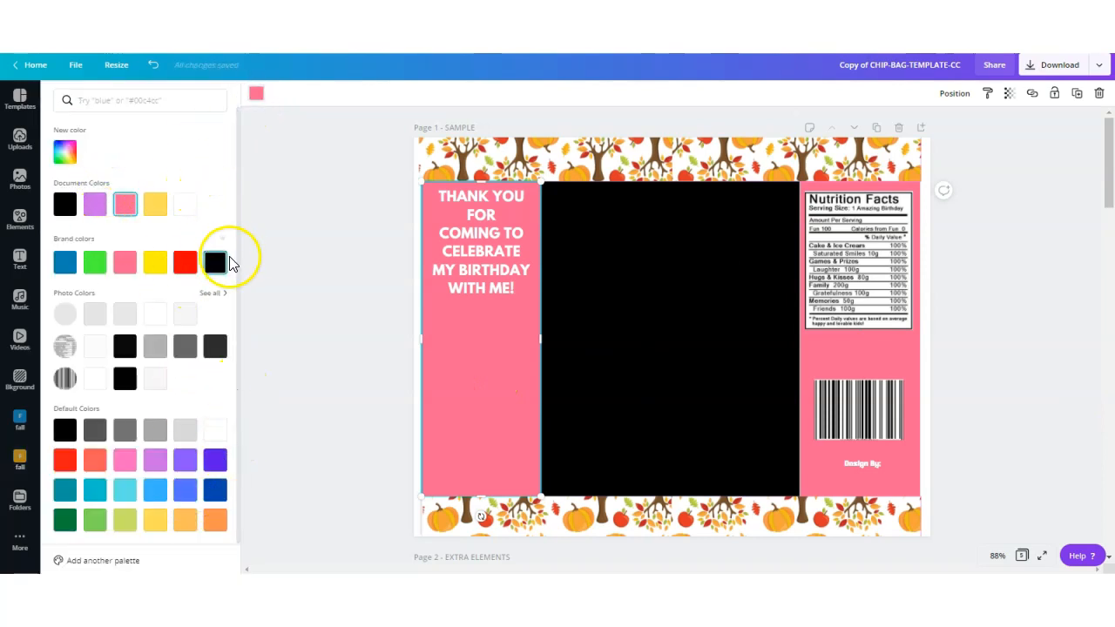
left_click(63, 155)
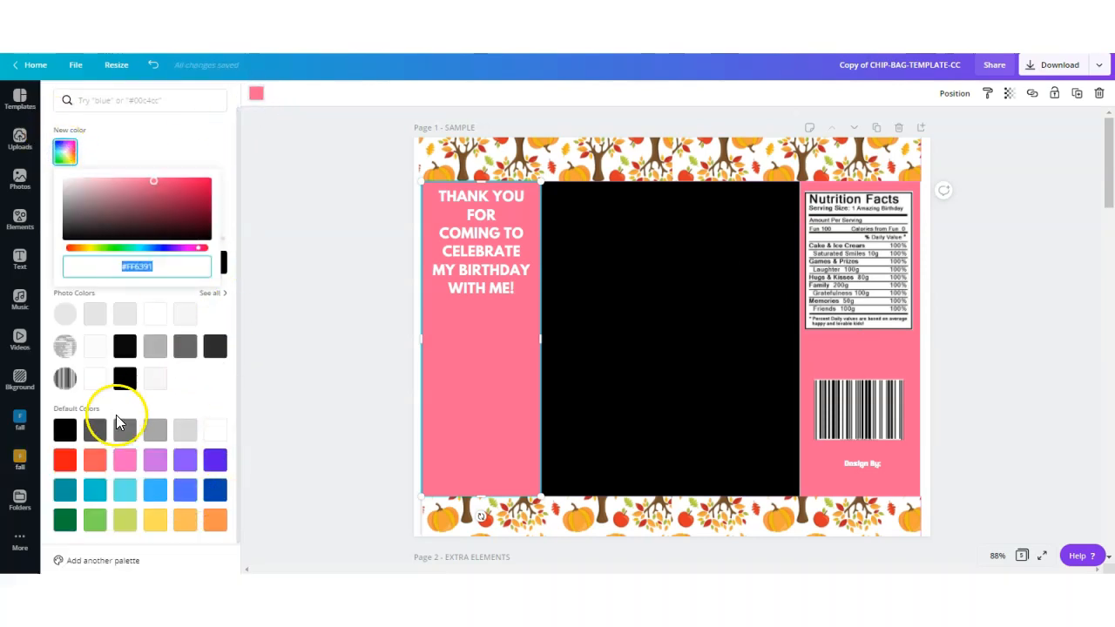
left_click(214, 523)
left_click(186, 523)
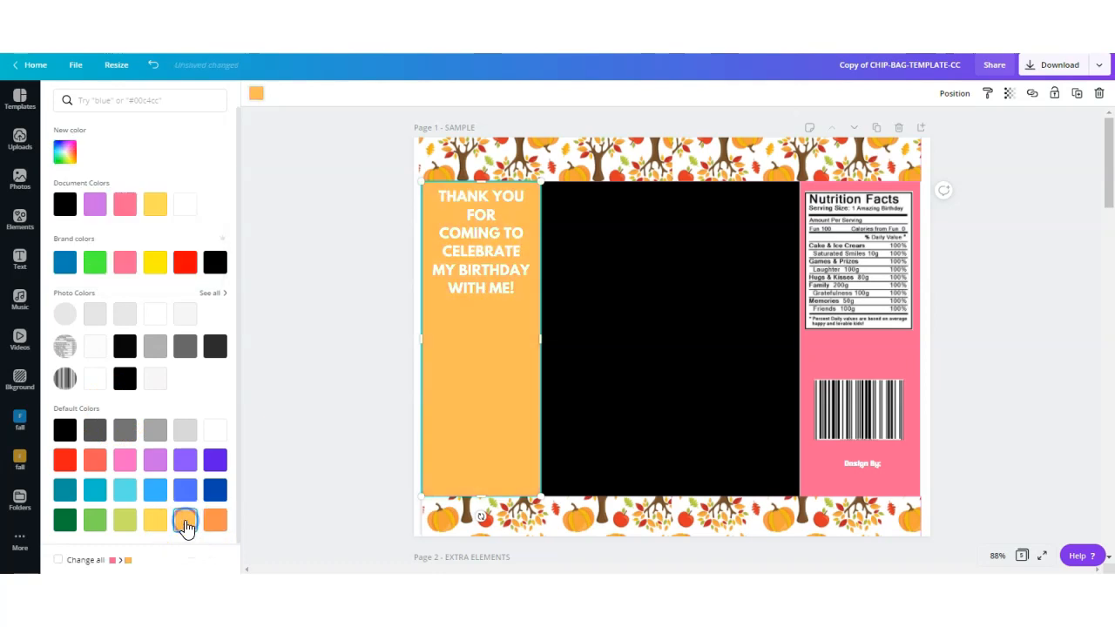
left_click(828, 350)
left_click(186, 521)
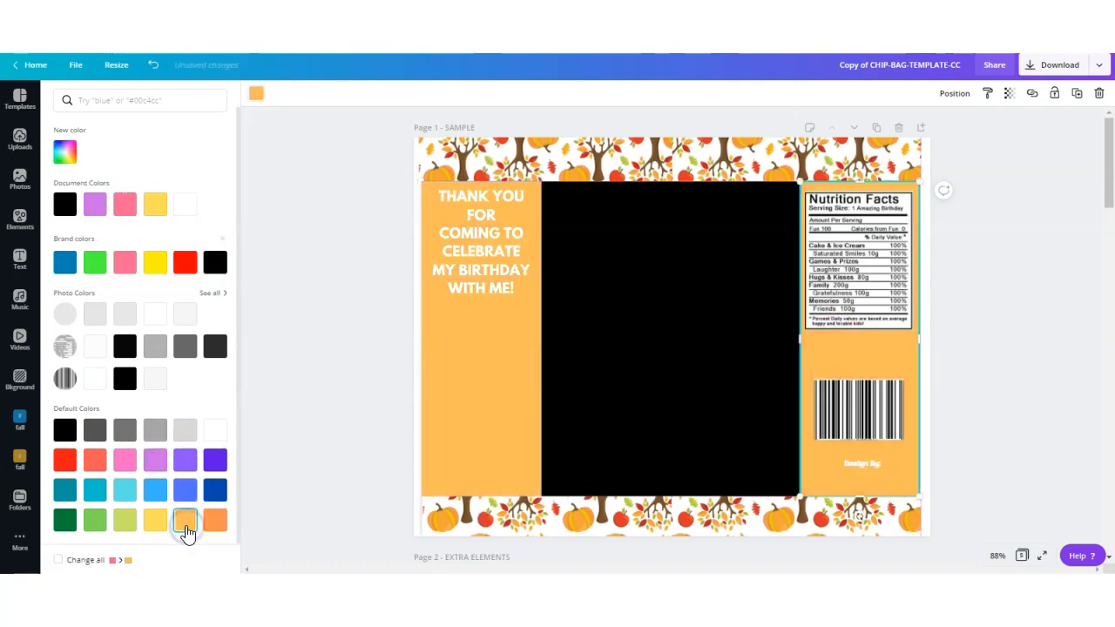
Add the GIVE THANKS leaf graphic and enlarge it to span the upper part of the center panel.
left_click(301, 433)
left_click_drag(237, 555, 263, 144)
left_click(177, 362)
left_click_drag(875, 225, 668, 341)
left_click_drag(599, 388, 690, 241)
left_click_drag(577, 297, 550, 314)
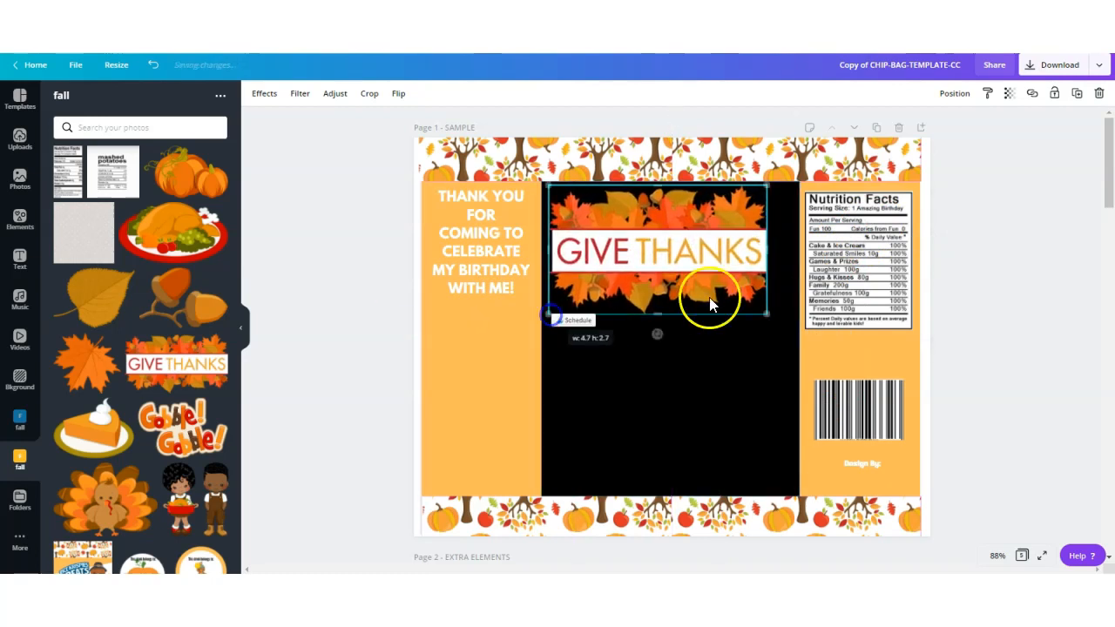
left_click_drag(771, 311, 800, 329)
left_click_drag(729, 287, 725, 286)
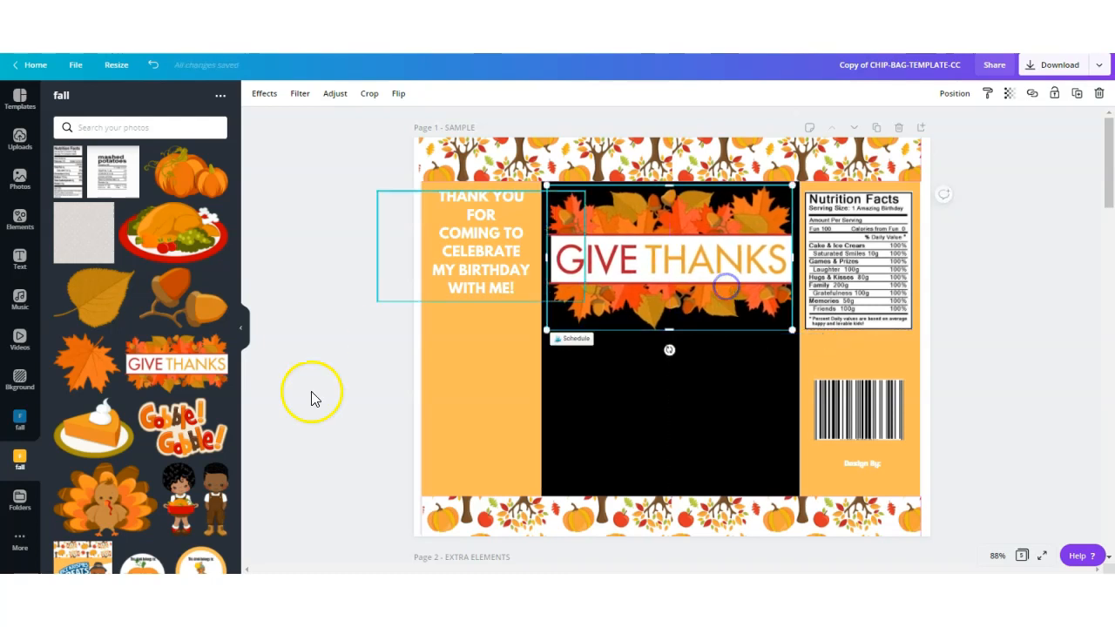
Add the girl holding a roast dish, centered below the GIVE THANKS graphic.
left_click(187, 490)
left_click_drag(743, 194, 701, 283)
left_click_drag(649, 361, 671, 359)
left_click(777, 386)
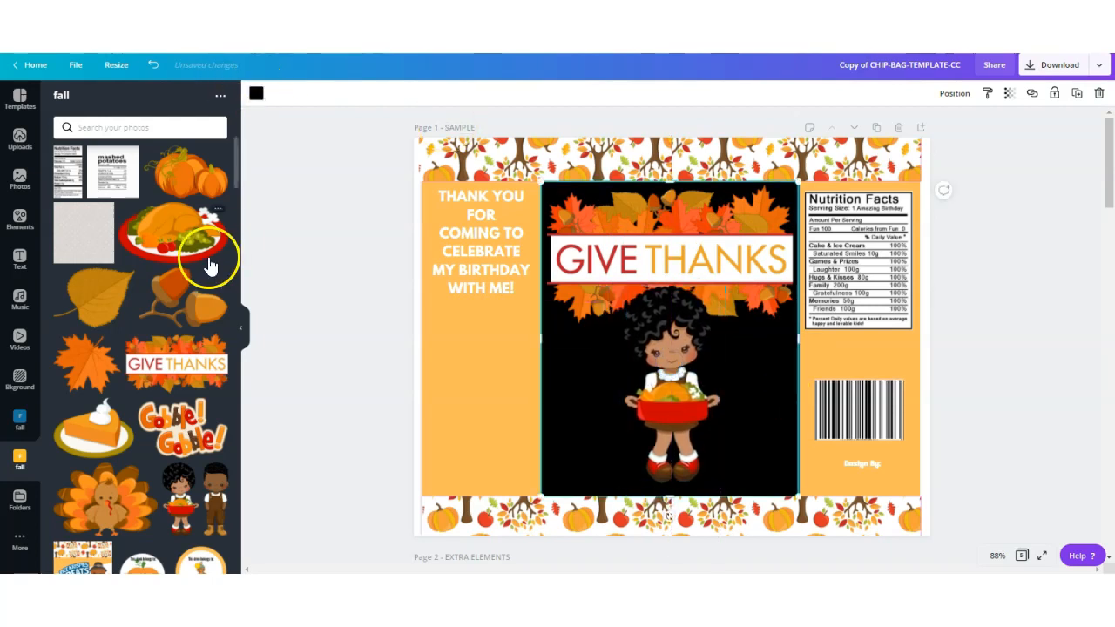
Add the gray polka-dot pattern image to page 1 and delete the black center panel.
left_click(84, 233)
left_click_drag(547, 334, 697, 288)
left_click(567, 381)
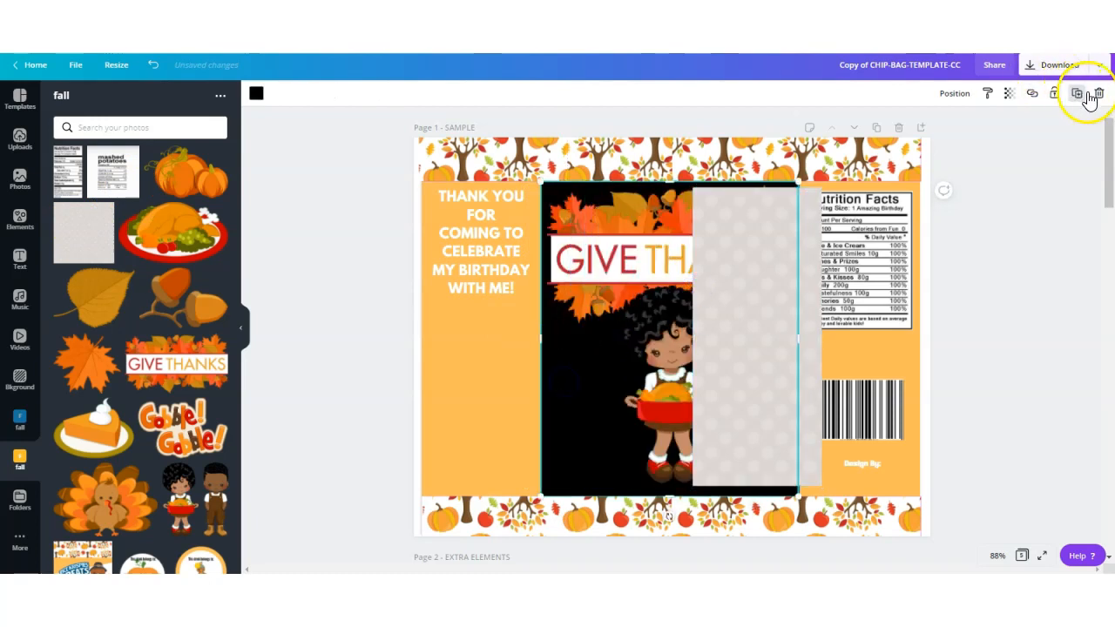
left_click(1089, 97)
Resize the gray polka-dot image on all sides so it fills the center front panel area.
left_click(701, 334)
left_click_drag(695, 333, 540, 334)
left_click_drag(686, 186, 689, 181)
left_click_drag(819, 329, 802, 332)
left_click_drag(667, 484, 667, 495)
Send the gray polka-dot image backward behind the GIVE THANKS graphic and the girl.
left_click(955, 94)
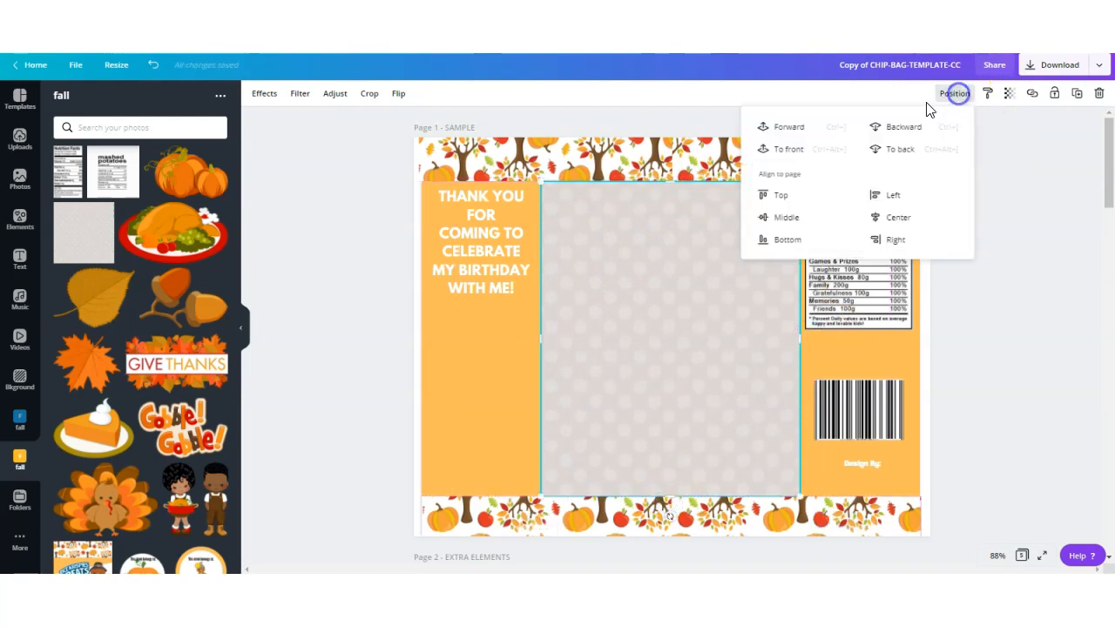
left_click(901, 128)
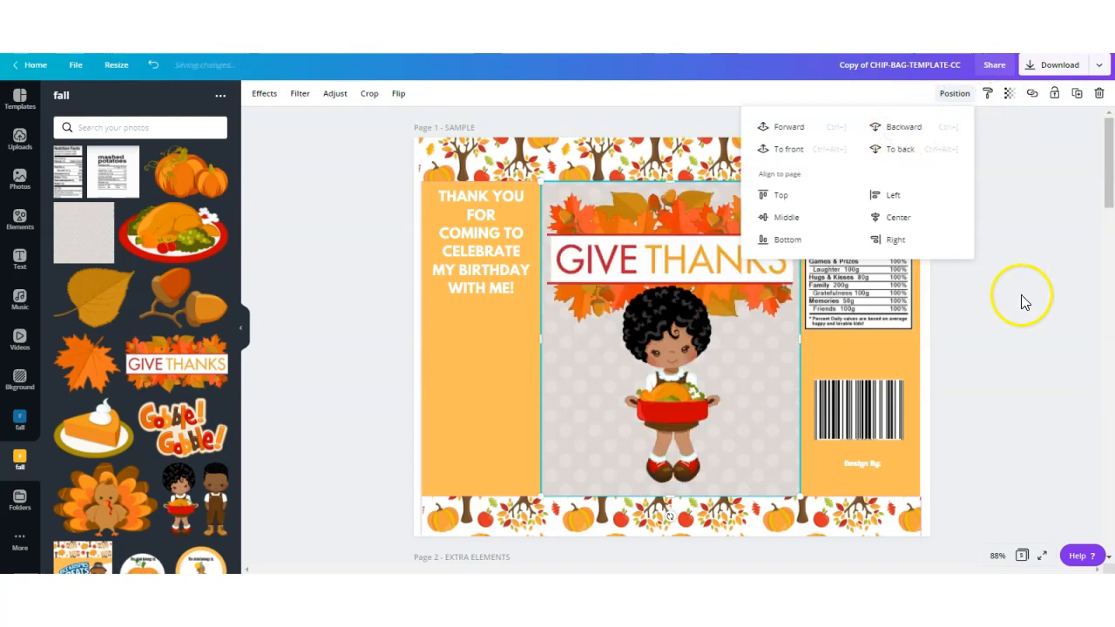
left_click(1024, 301)
Add the boy in brown overalls beside the girl on the front panel, sized to fit beneath the GIVE THANKS graphic.
left_click(220, 502)
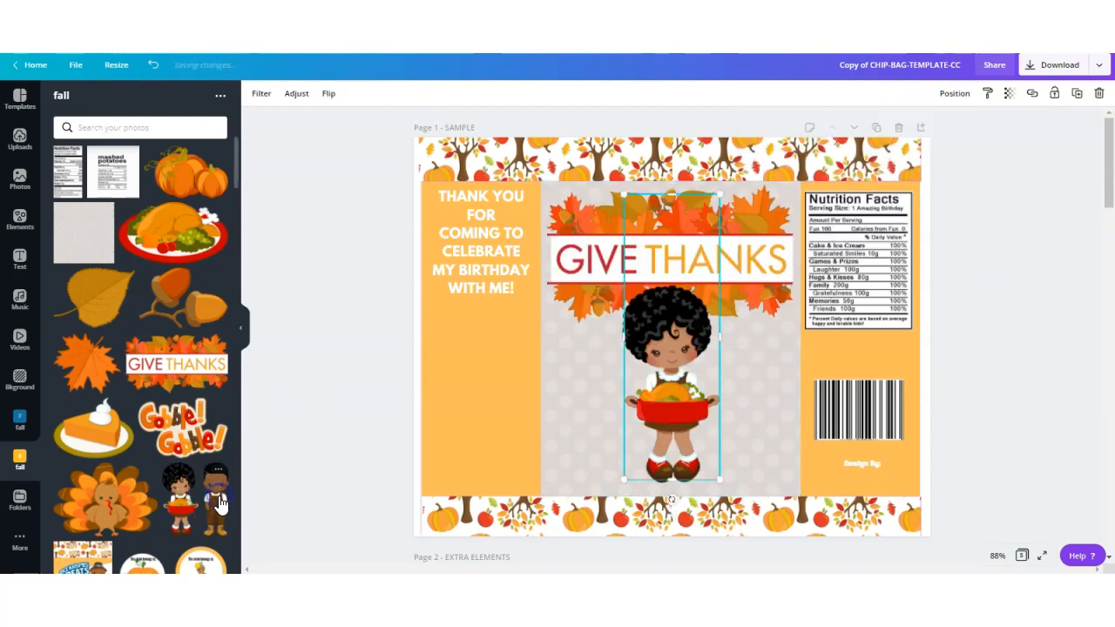
left_click_drag(672, 348, 591, 368)
left_click_drag(657, 207, 626, 286)
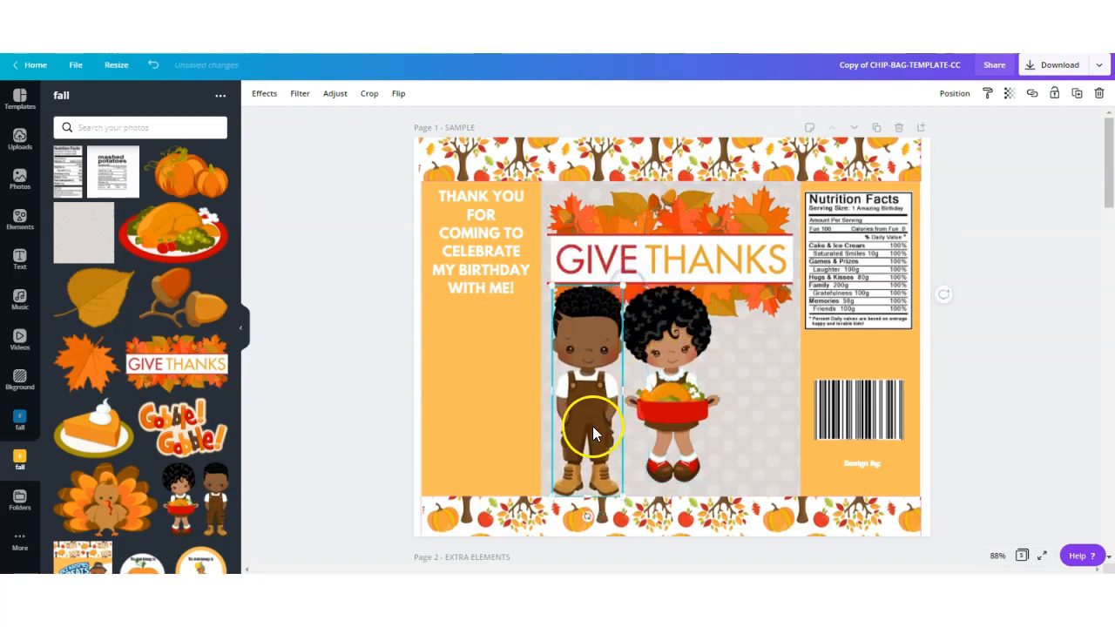
left_click_drag(625, 498, 622, 495)
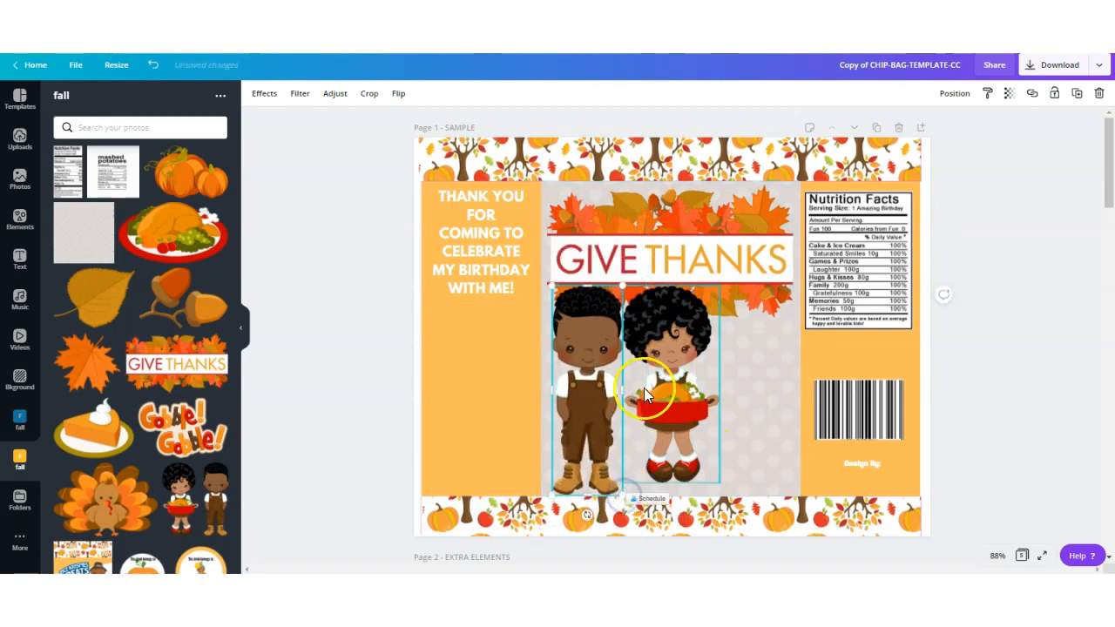
Add the turkey wearing a pilgrim hat to the lower part of the left orange panel and shrink it to the panel's width.
left_click_drag(238, 174, 208, 237)
scroll(208, 237, "up", 2)
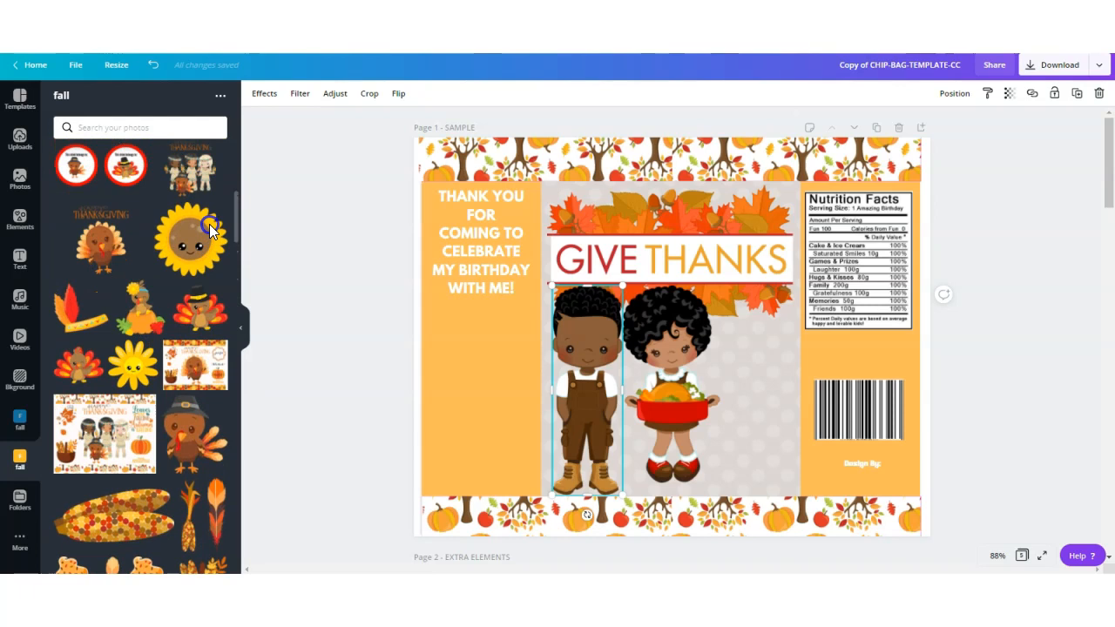
left_click(179, 440)
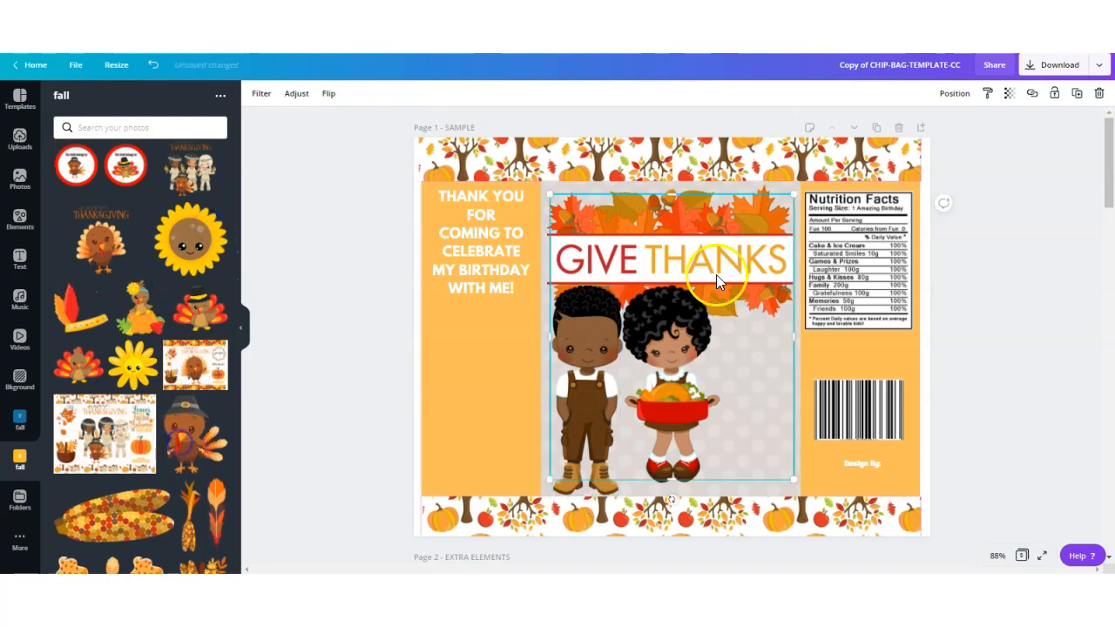
left_click_drag(628, 311, 555, 329)
left_click_drag(657, 226, 520, 350)
left_click_drag(484, 408, 466, 427)
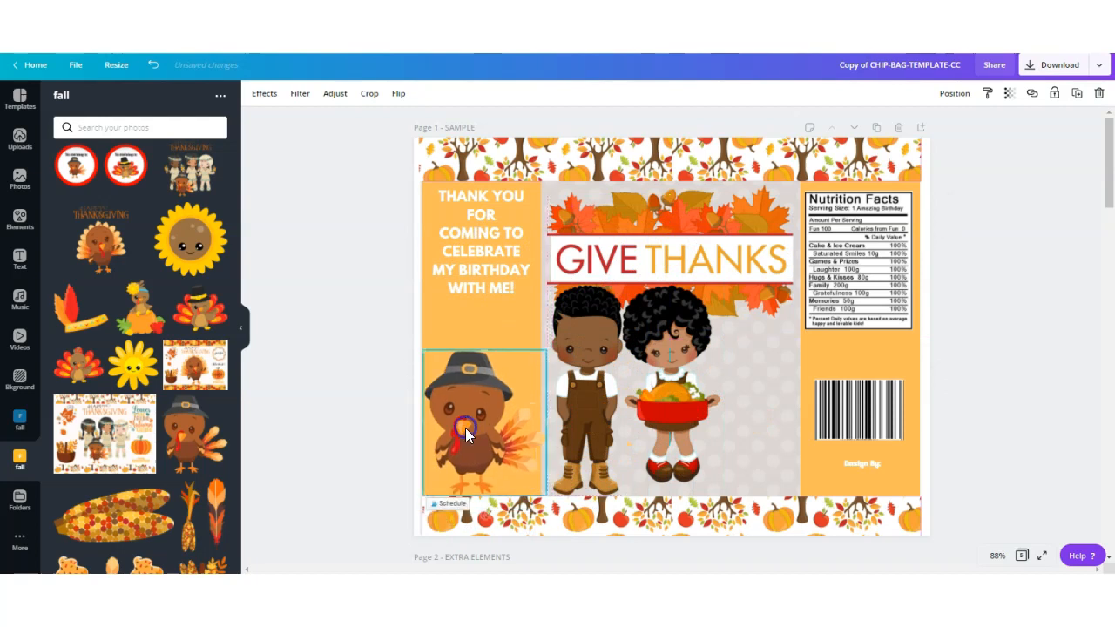
left_click_drag(549, 495, 540, 489)
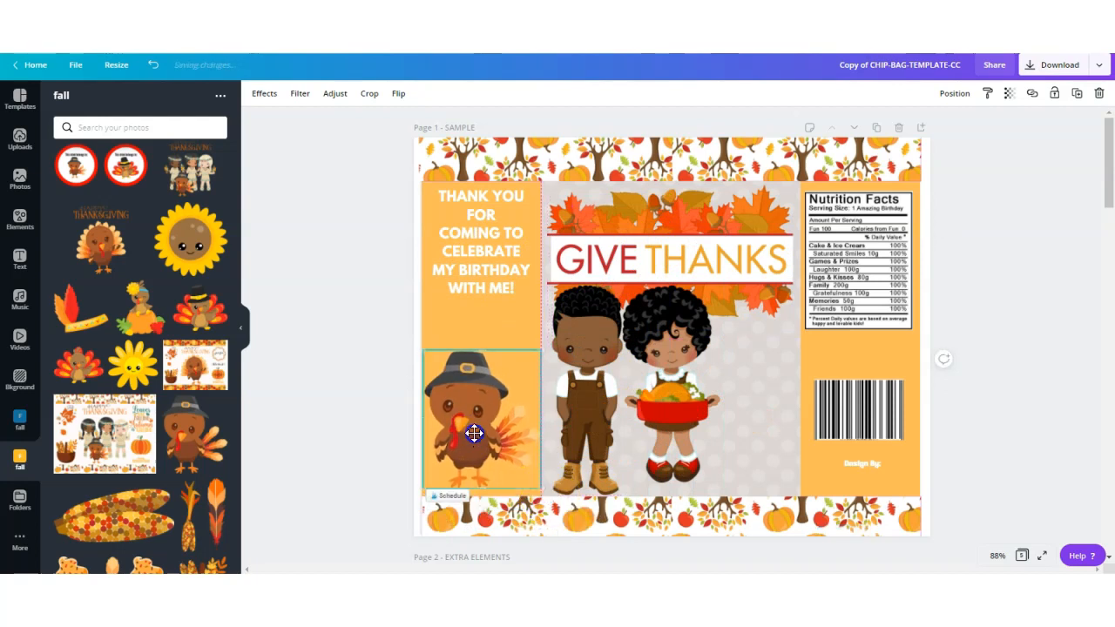
left_click_drag(473, 433, 474, 424)
Replace the birthday thank-you text on the left panel with the Gobble! Gobble! graphic, scaled to fit above the turkey.
left_click(494, 243)
left_click(1099, 96)
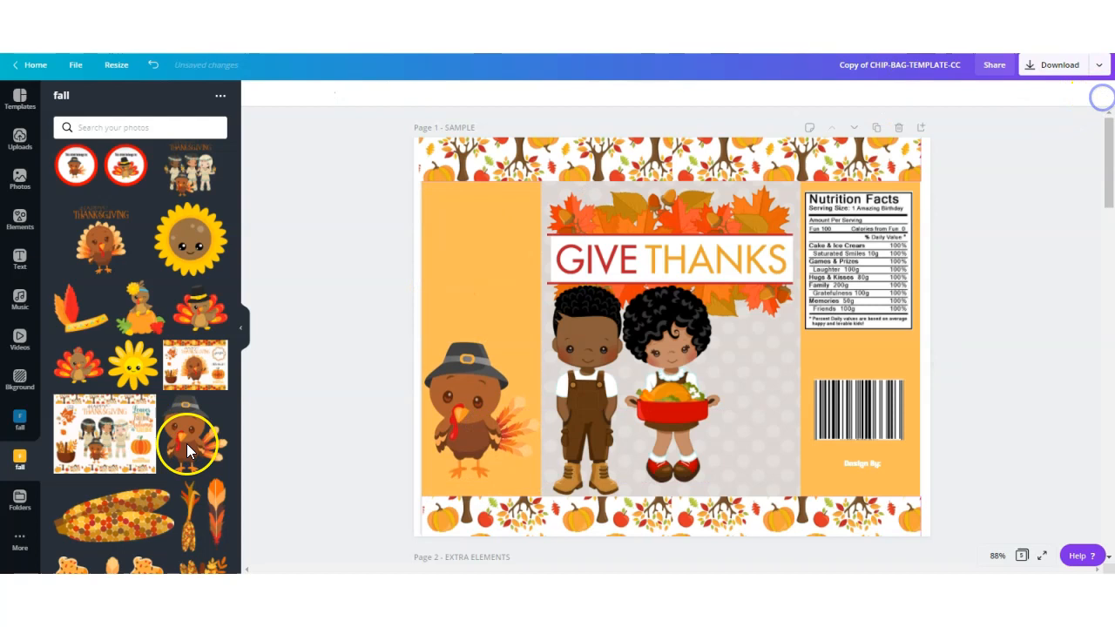
left_click_drag(238, 224, 242, 182)
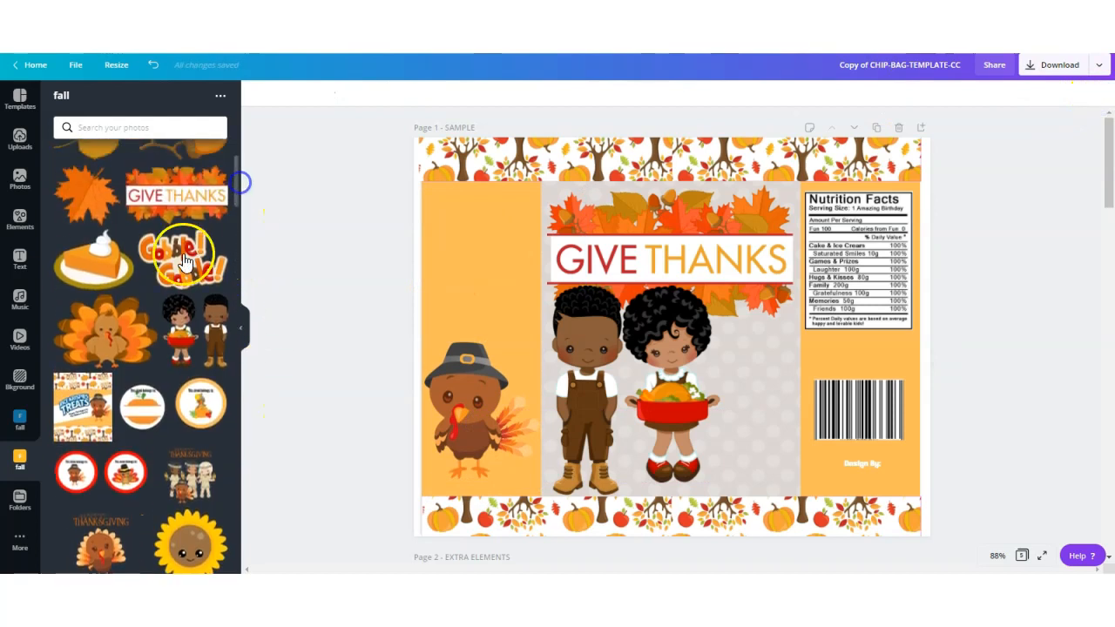
left_click(183, 254)
left_click_drag(856, 461, 600, 349)
left_click_drag(528, 257, 487, 260)
left_click(371, 375)
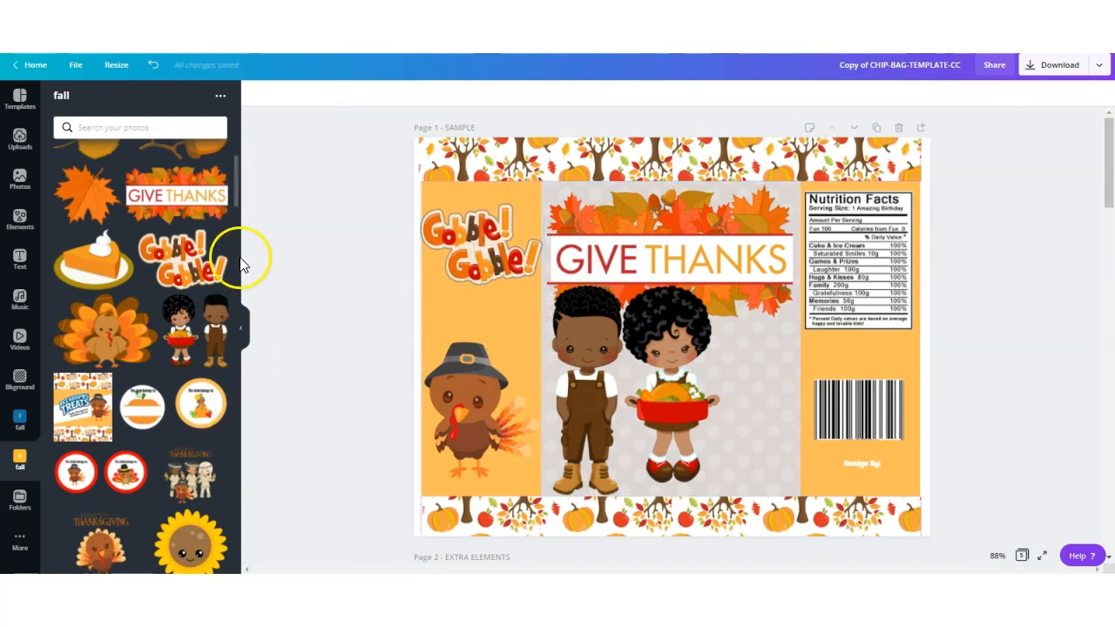
Add the pumpkins graphic between the nutrition label and the barcode, moving the barcode down and shrinking the pumpkins to fit.
left_click_drag(235, 196, 237, 177)
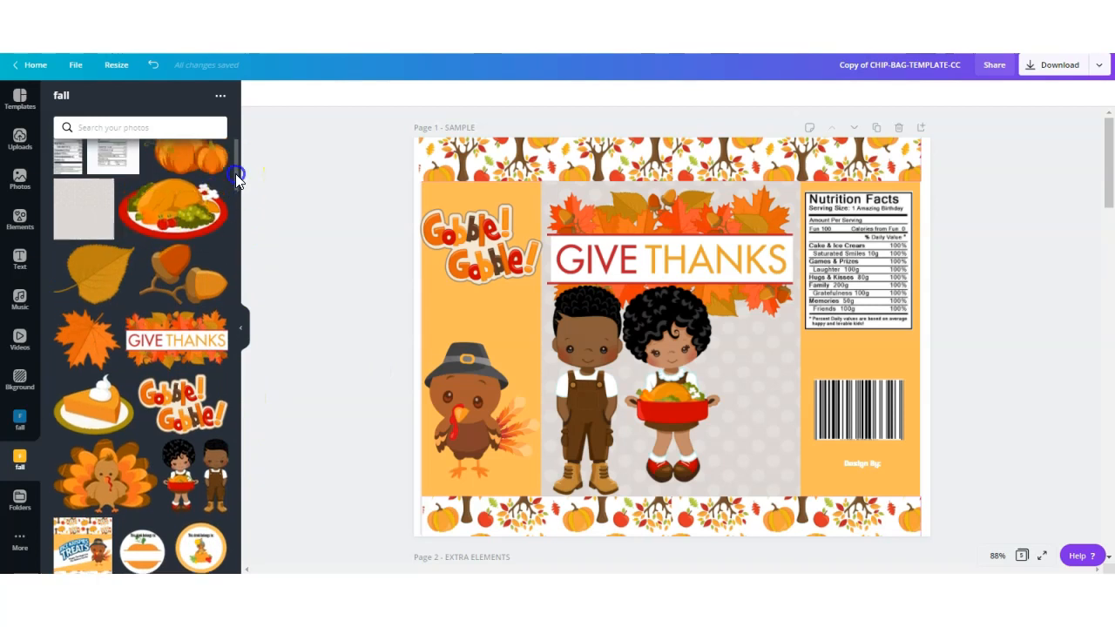
left_click(192, 156)
left_click_drag(859, 232, 647, 385)
left_click_drag(575, 409, 868, 305)
left_click(854, 398)
left_click_drag(854, 398, 864, 422)
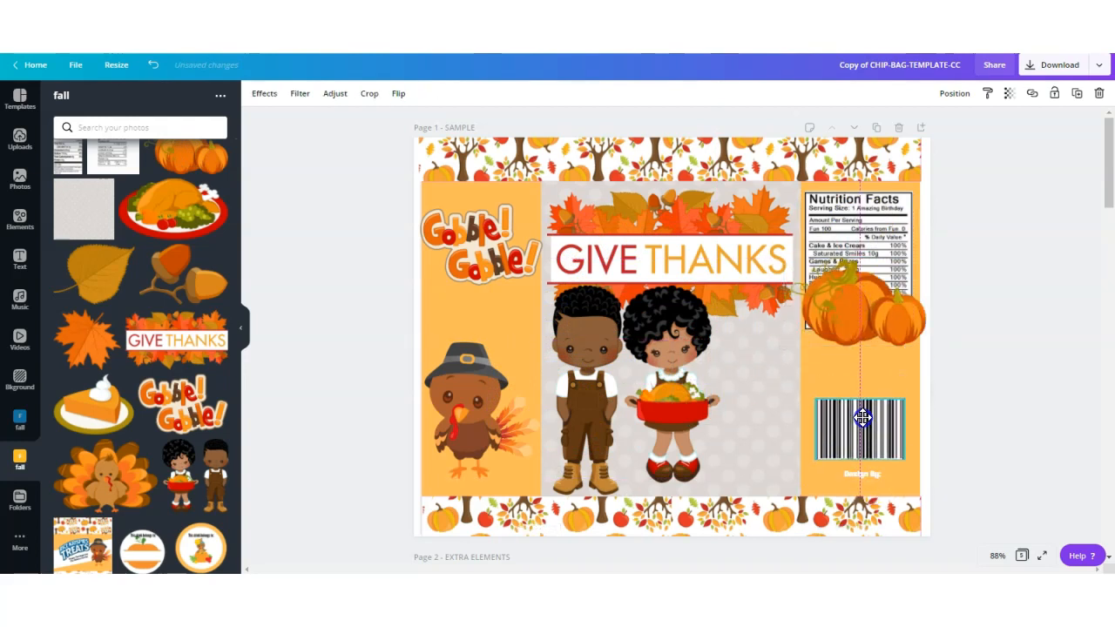
left_click_drag(867, 301, 865, 373)
left_click_drag(925, 418, 866, 370)
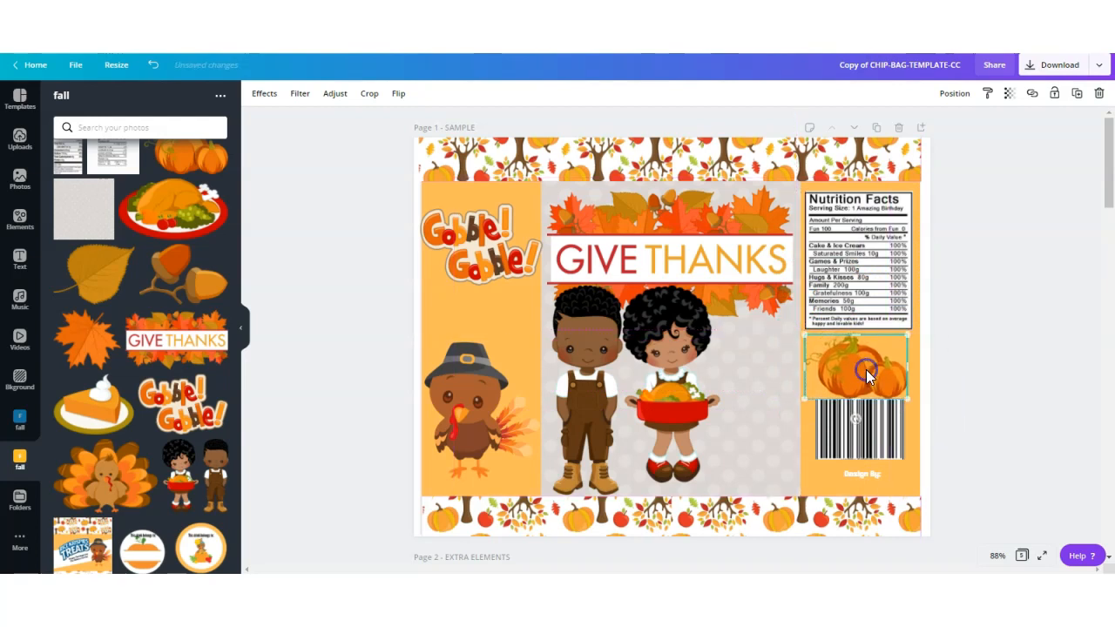
Extend both orange side panels and the top and bottom patterned banners out to the page edges.
left_click(1110, 199)
left_click(429, 324)
left_click_drag(420, 329, 413, 329)
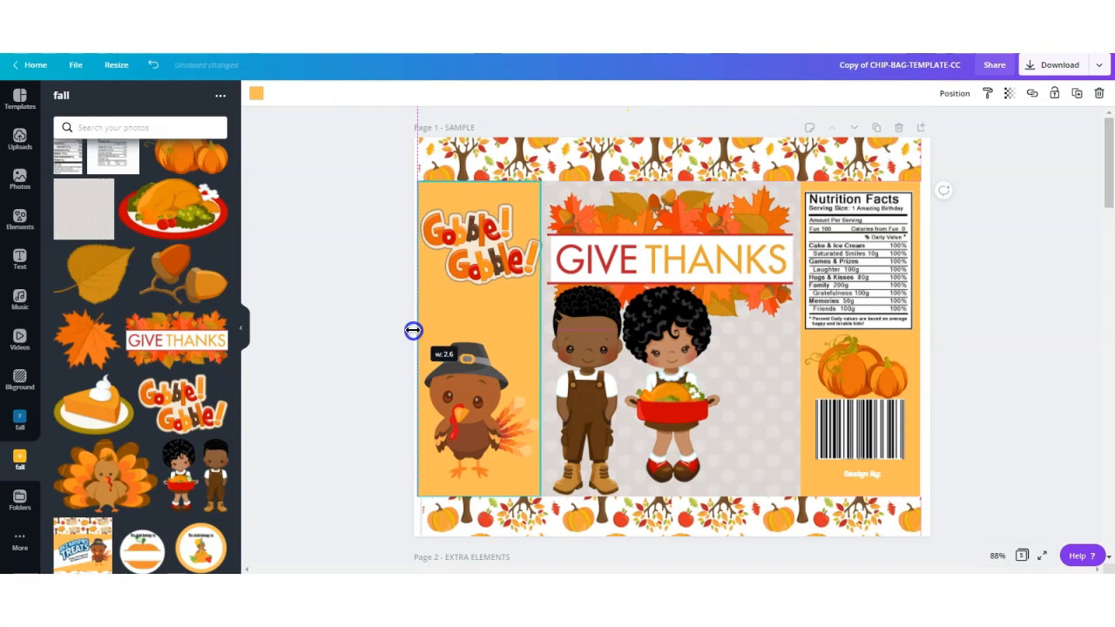
left_click(909, 352)
left_click_drag(921, 338, 934, 335)
left_click_drag(886, 158, 895, 159)
left_click_drag(810, 529, 829, 517)
left_click(592, 520)
mouse_move(592, 520)
left_mouse_down()
mouse_move(567, 513)
mouse_move(584, 517)
left_mouse_up()
Center the GIVE THANKS graphic horizontally on the page.
left_click(652, 257)
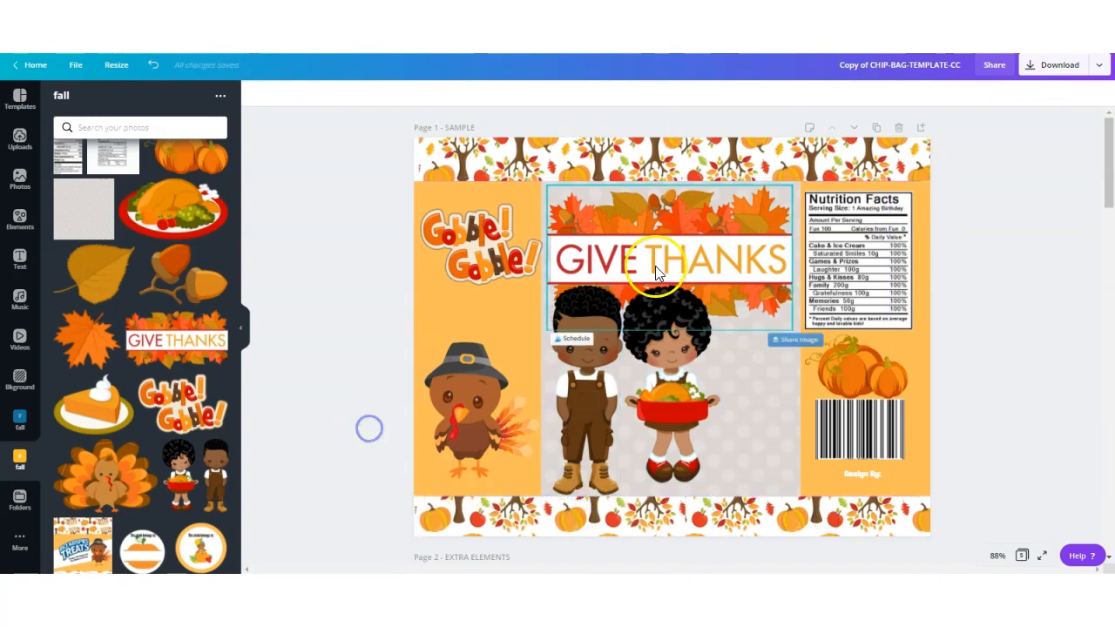
left_click(955, 94)
left_click(898, 219)
left_click(1110, 351)
left_click_drag(1110, 262, 1110, 194)
Try a duplicate of the boy on the other side of the girl and delete the copy.
left_click(598, 366)
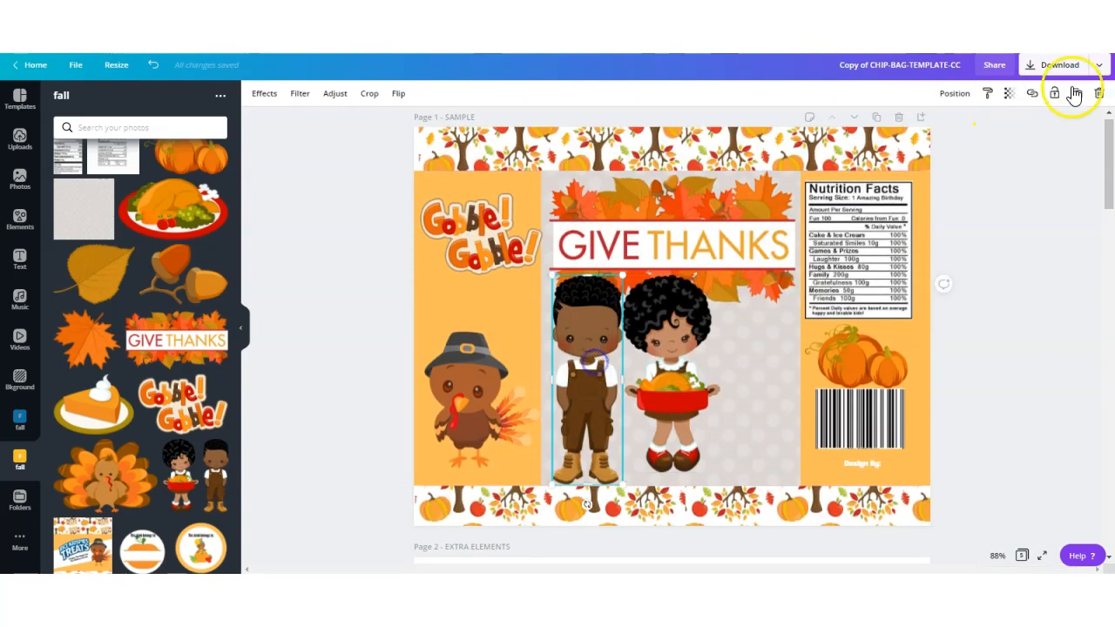
left_click(1078, 93)
left_click_drag(655, 401, 762, 383)
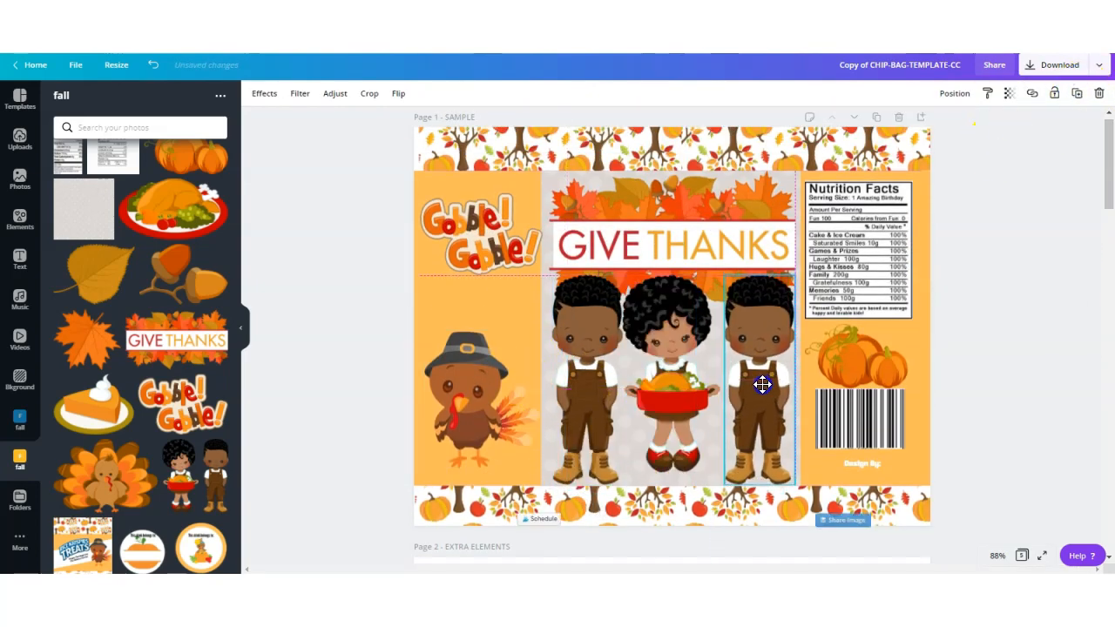
left_click(1100, 93)
Move the boy to the right of the girl, standing on the bottom edge of the front panel.
left_click(673, 320)
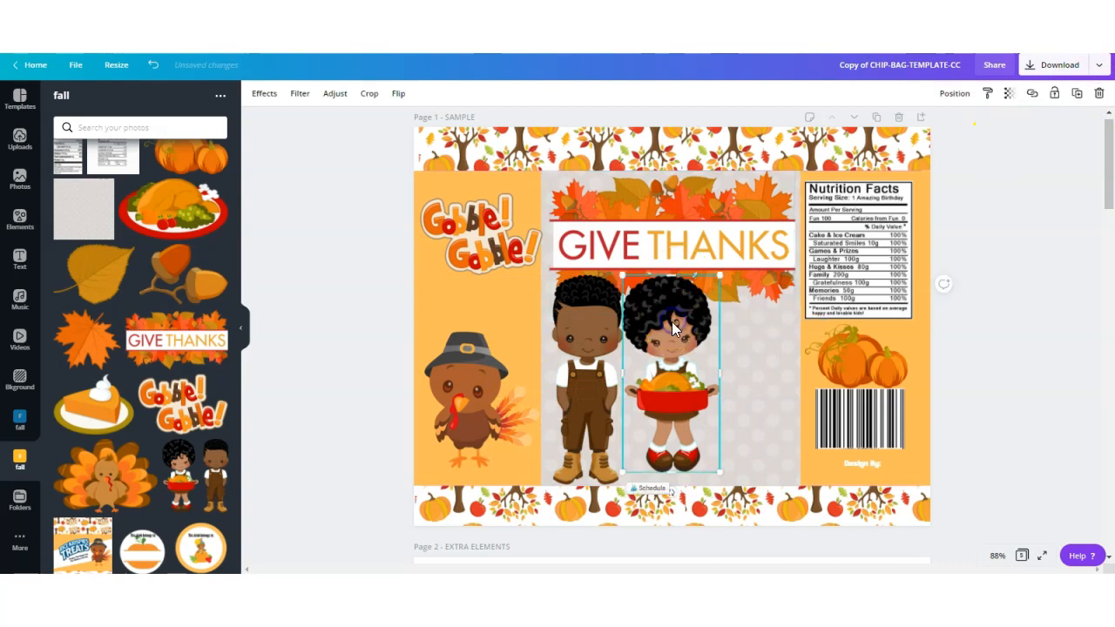
left_click_drag(574, 354, 759, 354)
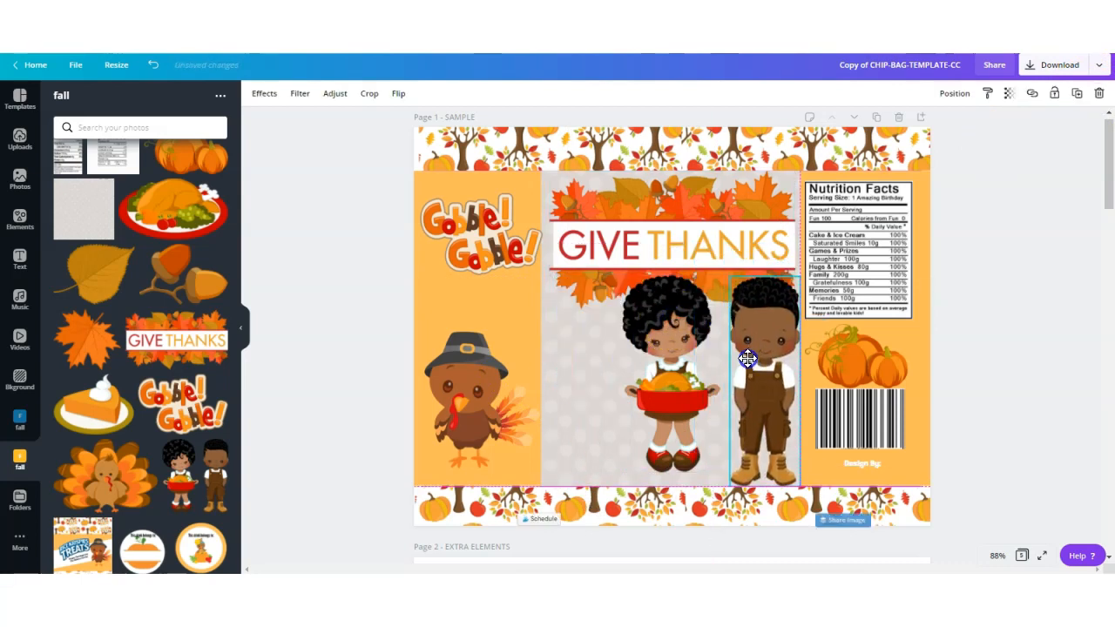
Replace the birthday Nutrition Facts label with the food Nutrition Facts label from the fall images, scaled to fit above the pumpkins.
mouse_move(236, 166)
left_mouse_down()
mouse_move(236, 182)
mouse_move(238, 169)
left_mouse_up()
left_click(869, 199)
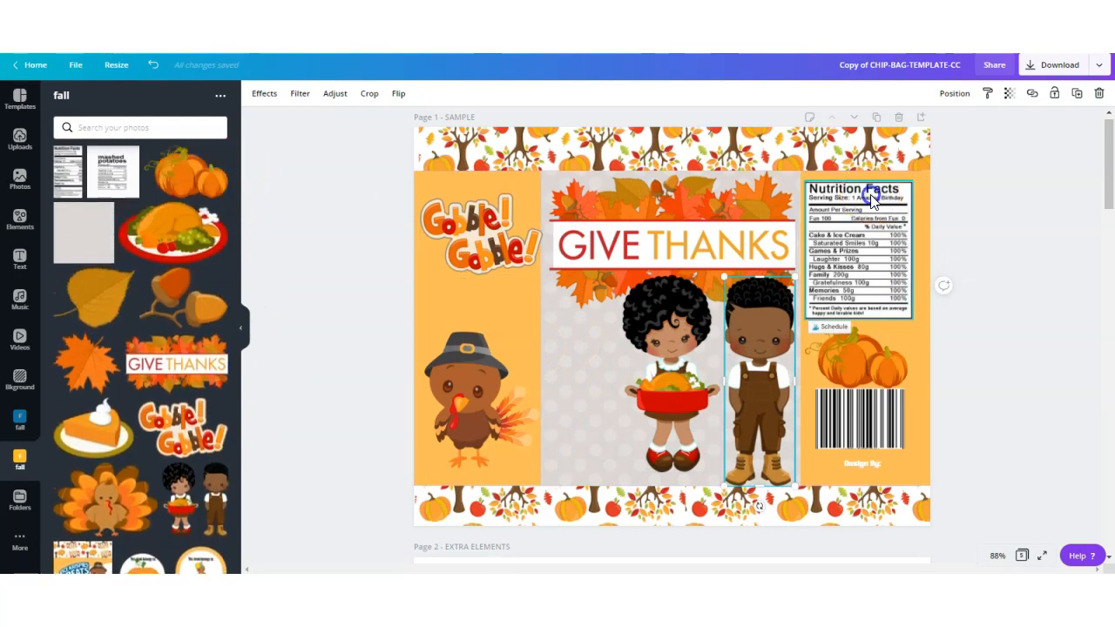
left_click(1100, 93)
left_click_drag(629, 279, 828, 243)
left_click_drag(942, 412, 885, 311)
left_click_drag(851, 234, 866, 277)
Enlarge the barcode on the right panel and add the designer's website address beneath "Design By:".
left_click(875, 425)
left_click_drag(909, 452, 885, 438)
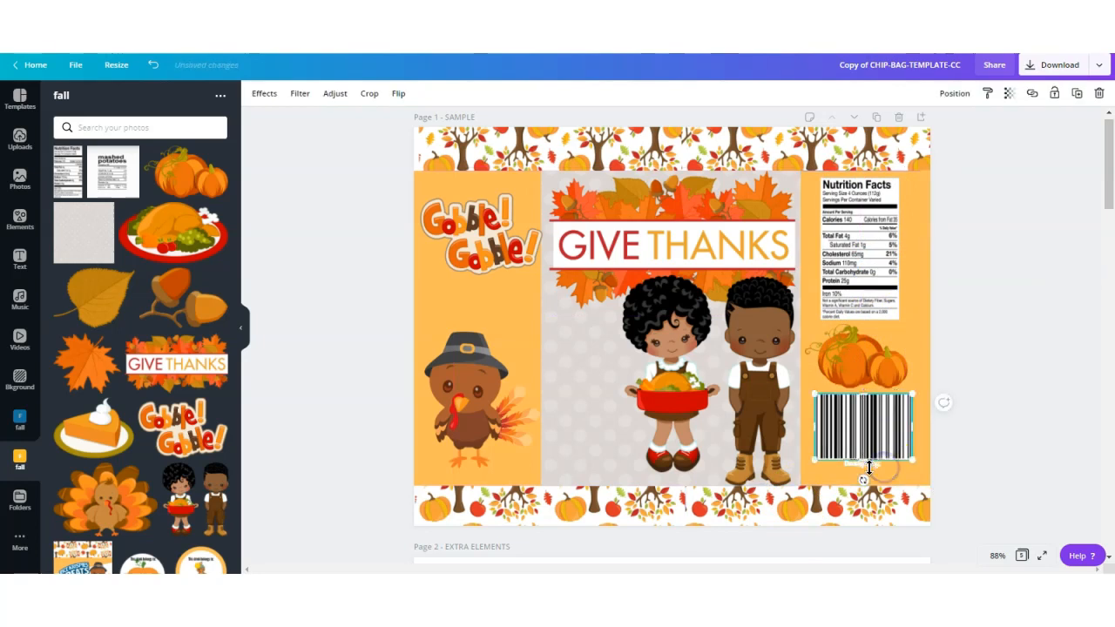
left_click(884, 467)
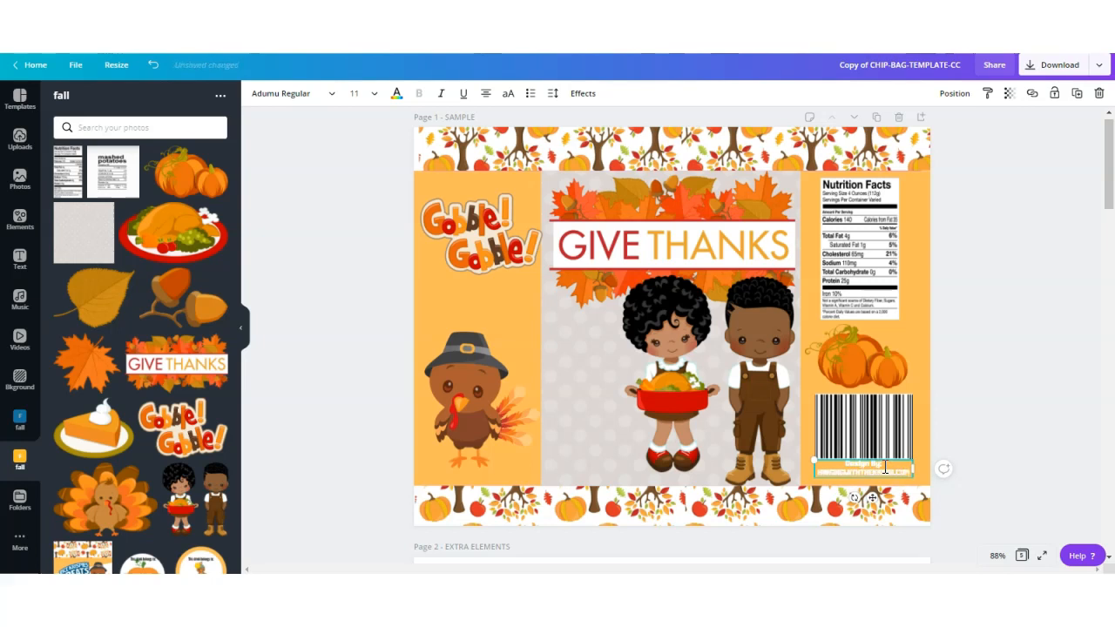
left_click(1018, 420)
Move the girl to the left side of the front panel and enlarge her slightly to balance the boy.
left_click(690, 370)
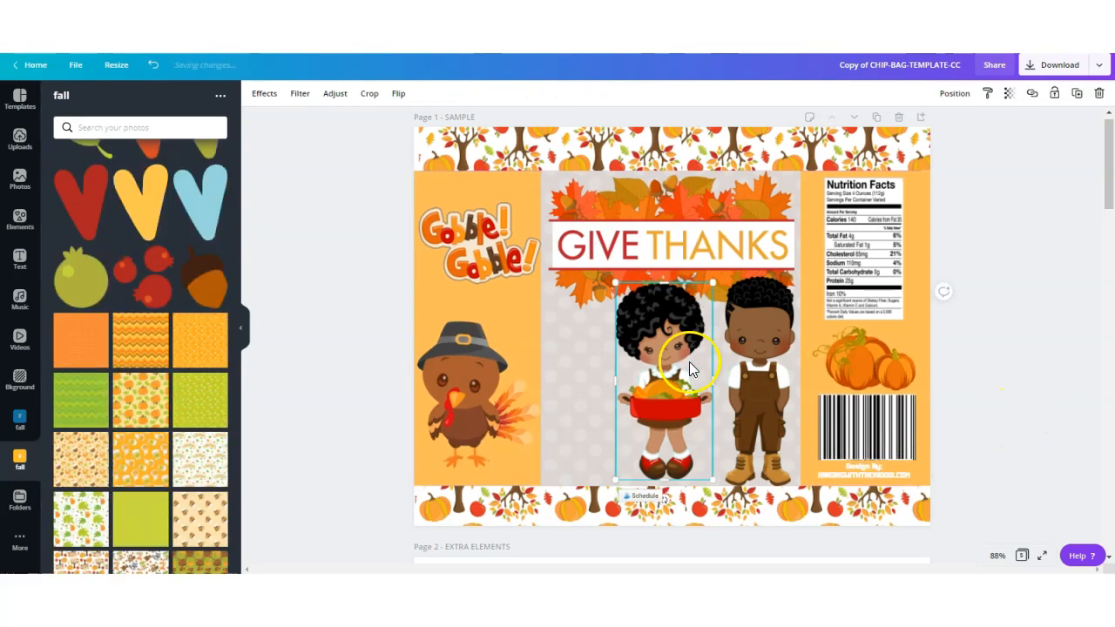
left_click_drag(653, 358, 614, 360)
left_click_drag(652, 483, 655, 490)
left_click_drag(660, 284, 721, 271)
left_click(758, 375)
left_click(336, 304)
scroll(336, 305, "down", 1)
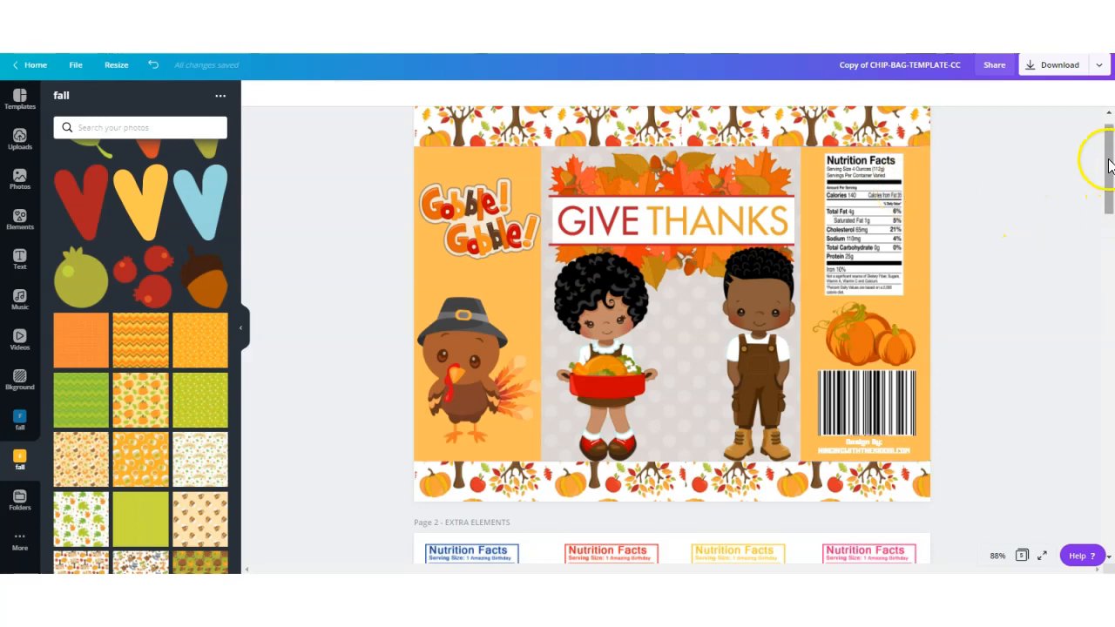
left_click_drag(1109, 161, 1095, 234)
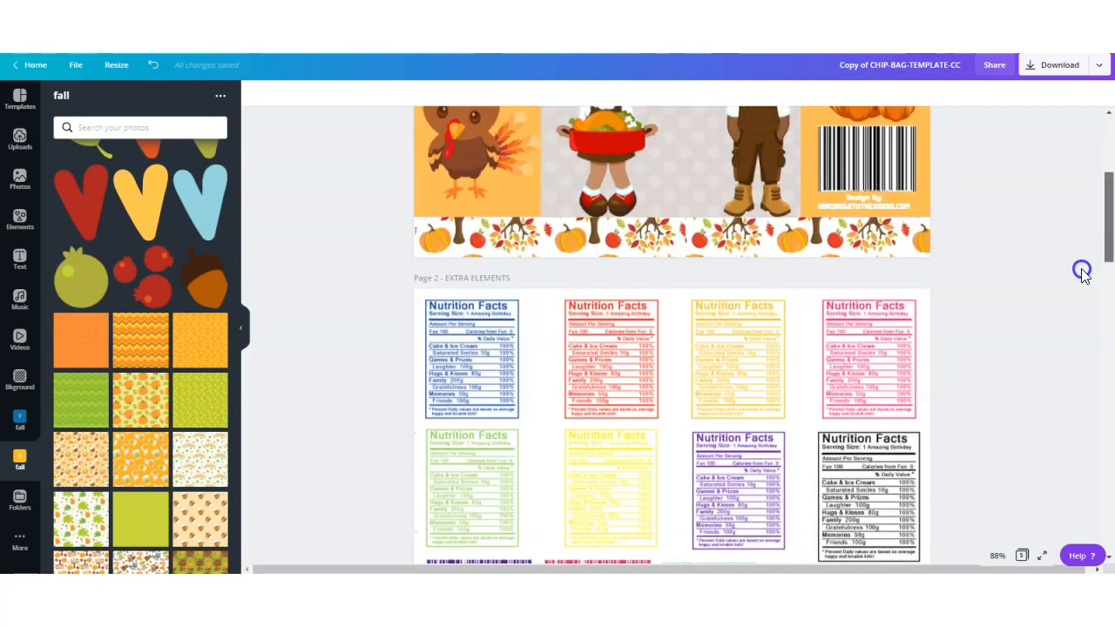
scroll(1080, 279, "down", 5)
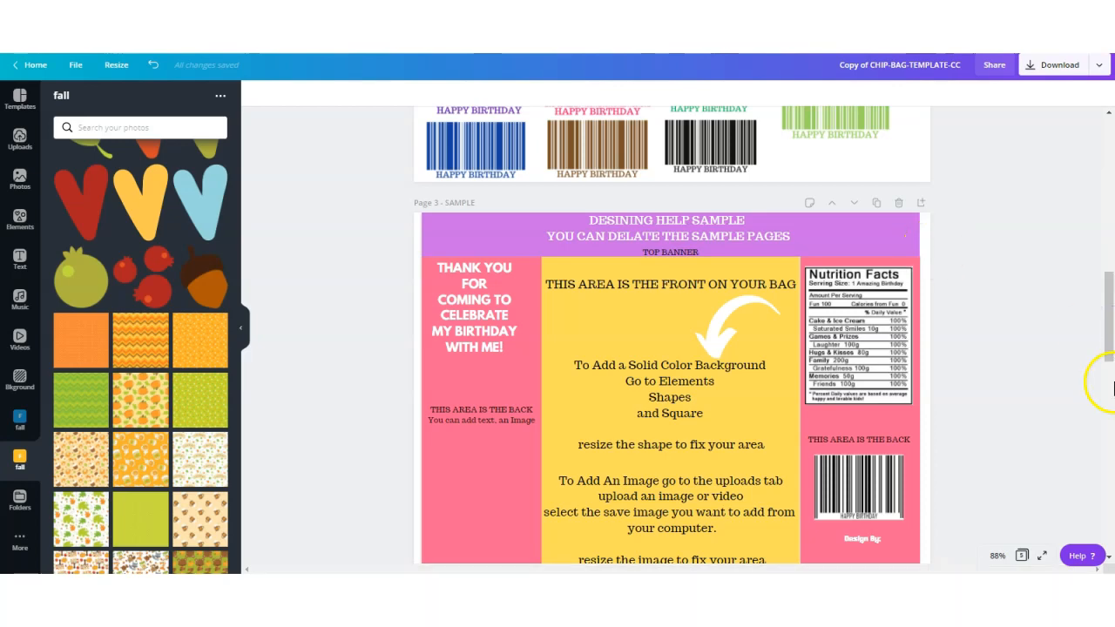
left_click_drag(1109, 340, 1111, 182)
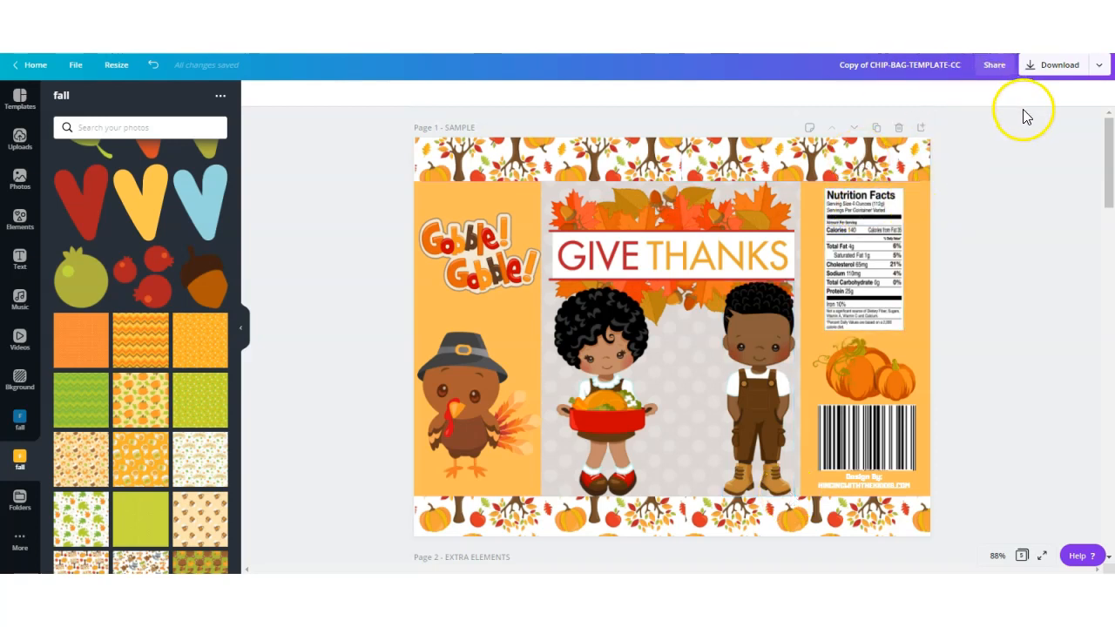
Download only page 1 of the chip bag design as a PDF Print file.
left_click(1035, 66)
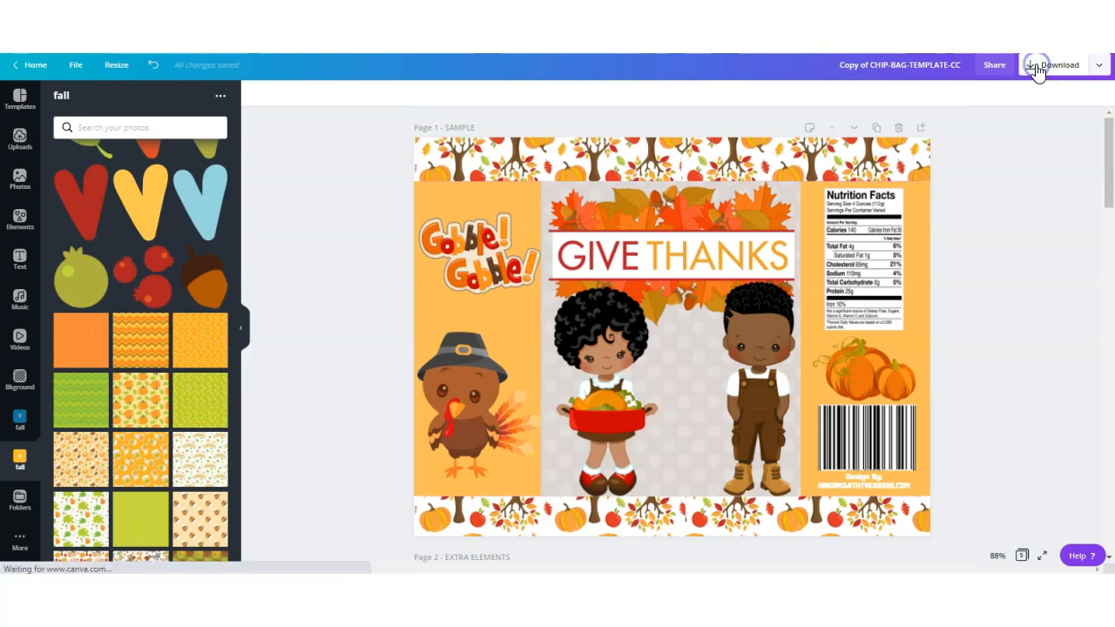
left_click(952, 142)
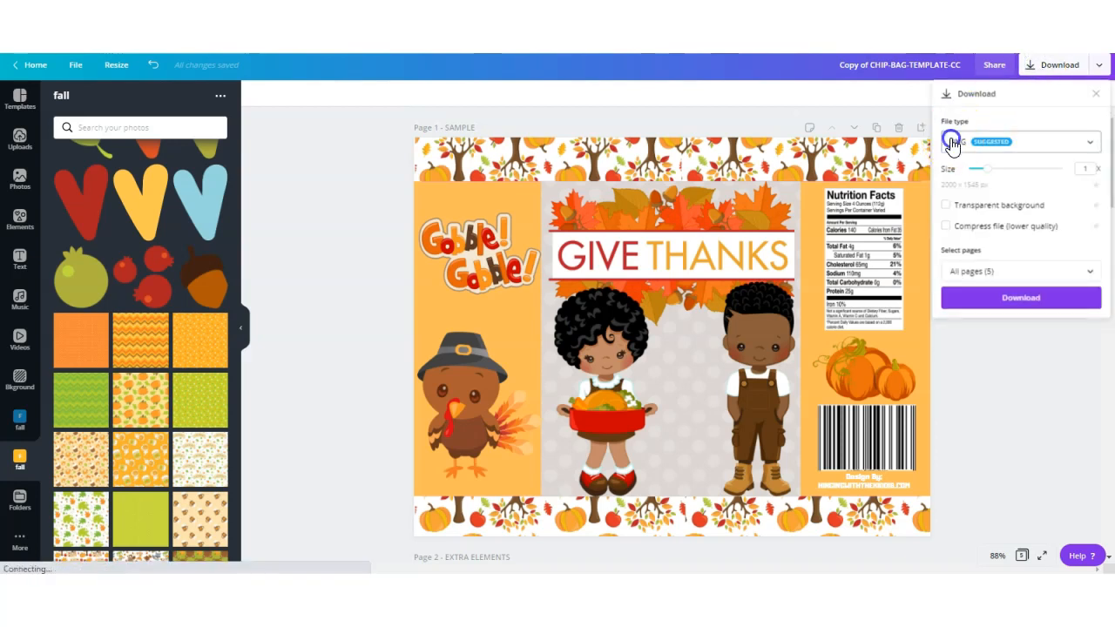
left_click(965, 239)
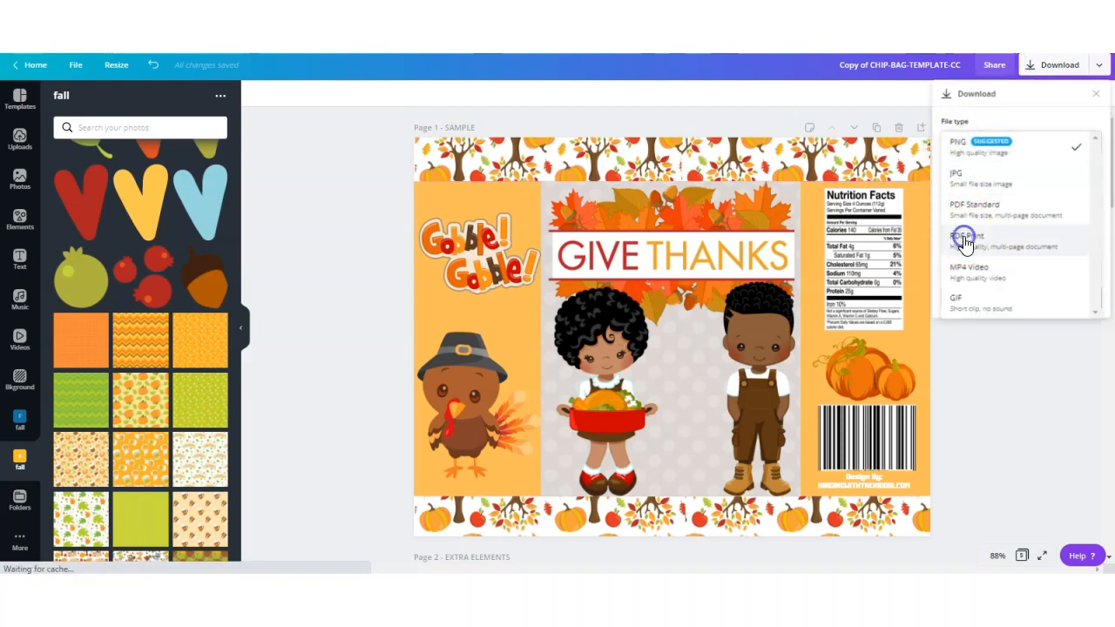
left_click(964, 208)
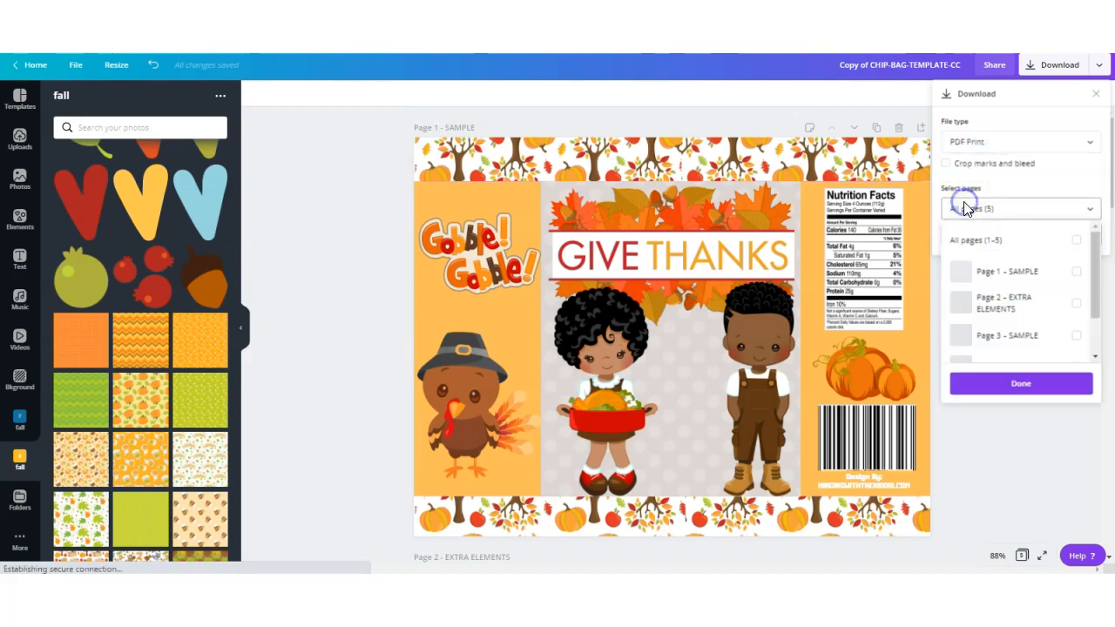
left_click(959, 278)
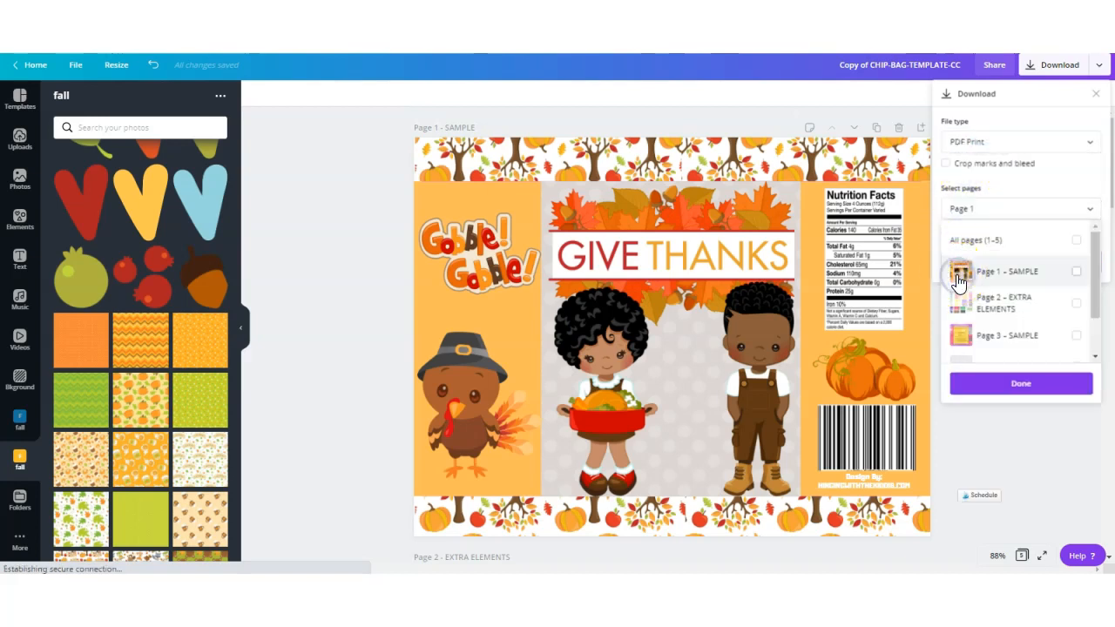
left_click(1078, 273)
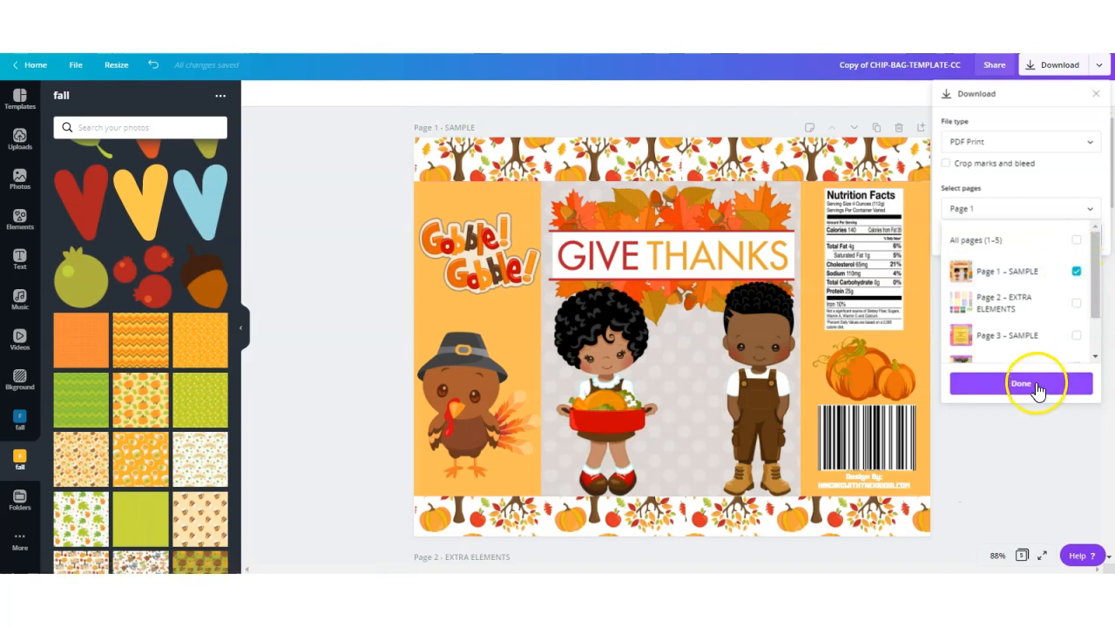
left_click(1037, 387)
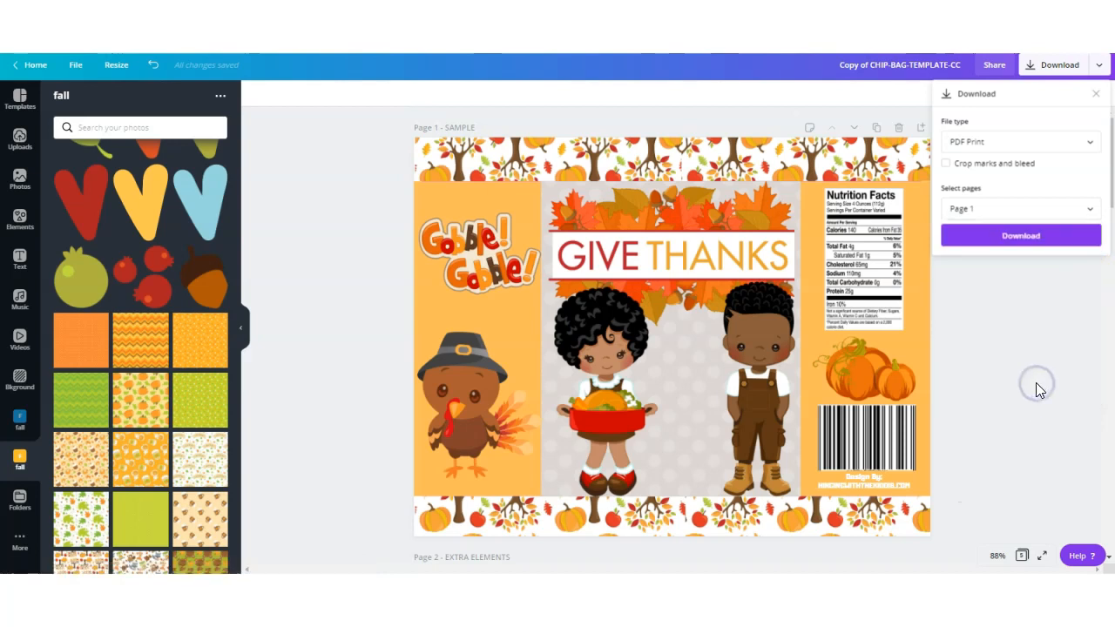
left_click(986, 248)
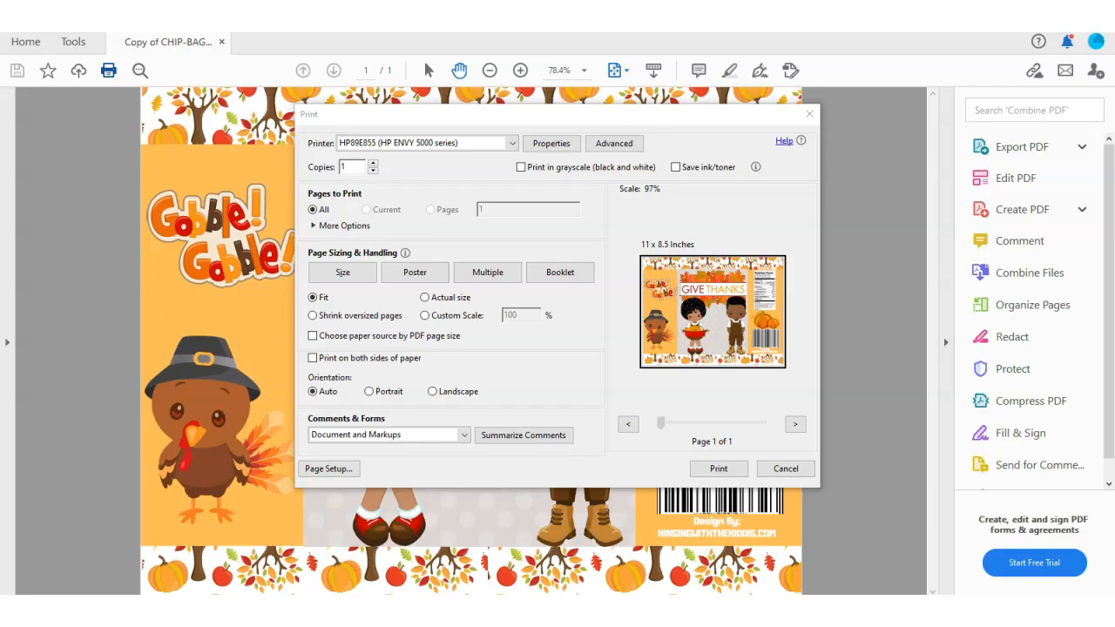
In Adobe Acrobat Reader, set the HP ENVY 5000 printer's paper type to HP Photo Papers and its print quality to Best.
left_click(469, 142)
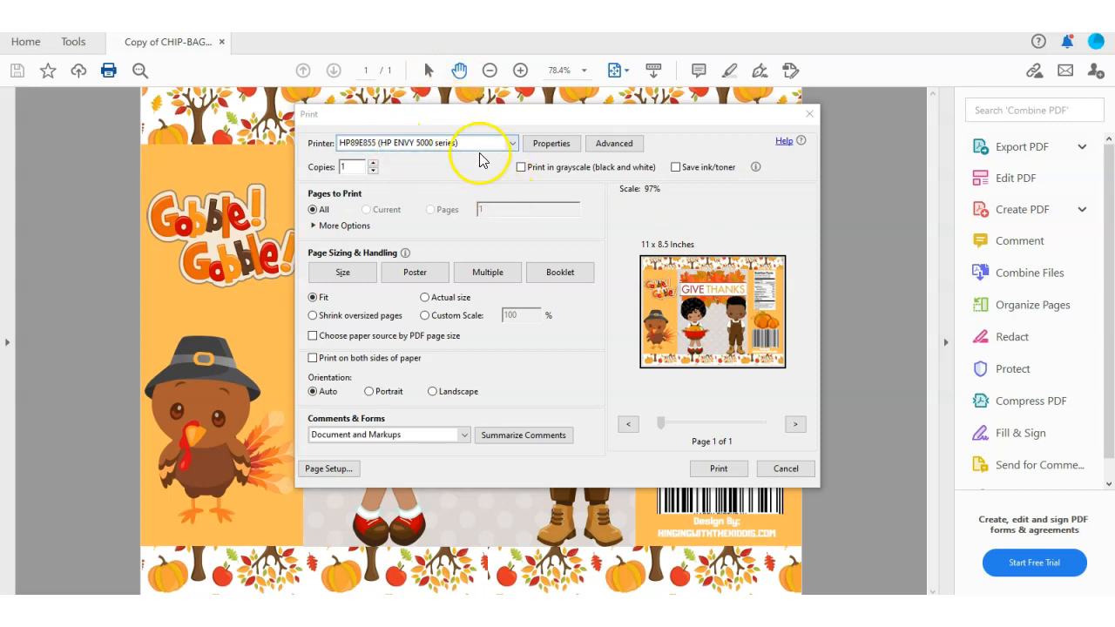
left_click(561, 148)
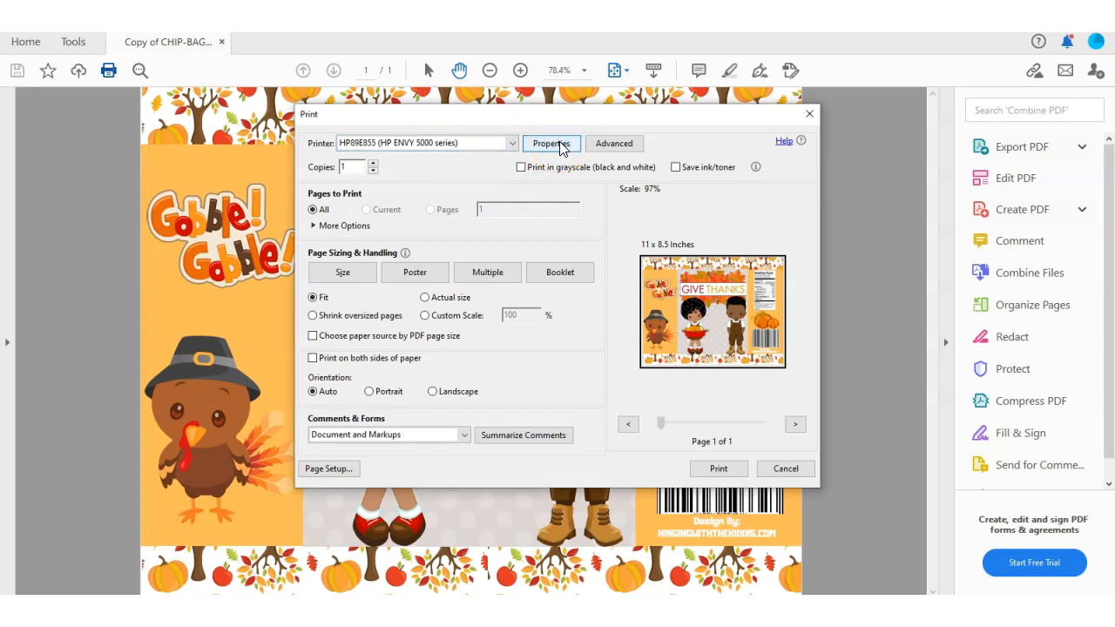
left_click(561, 143)
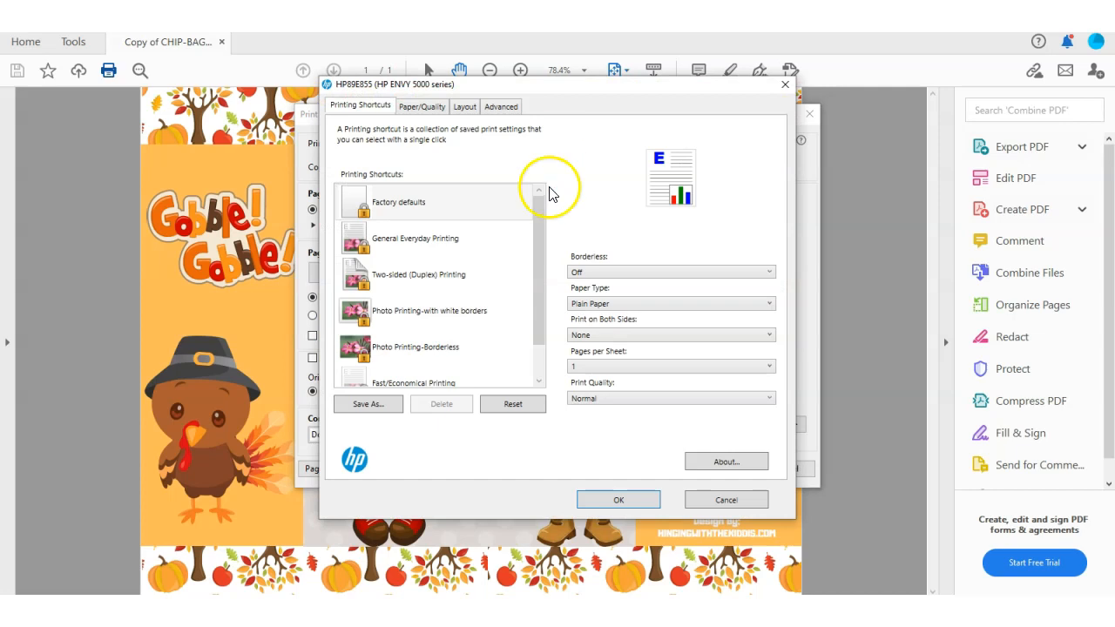
left_click(582, 304)
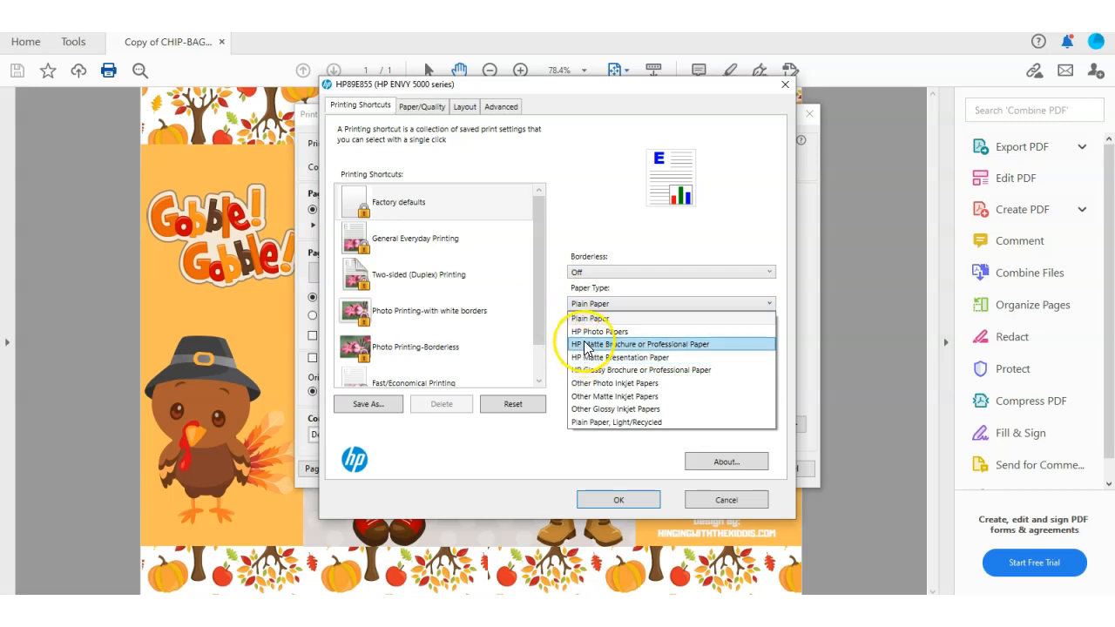
left_click(587, 332)
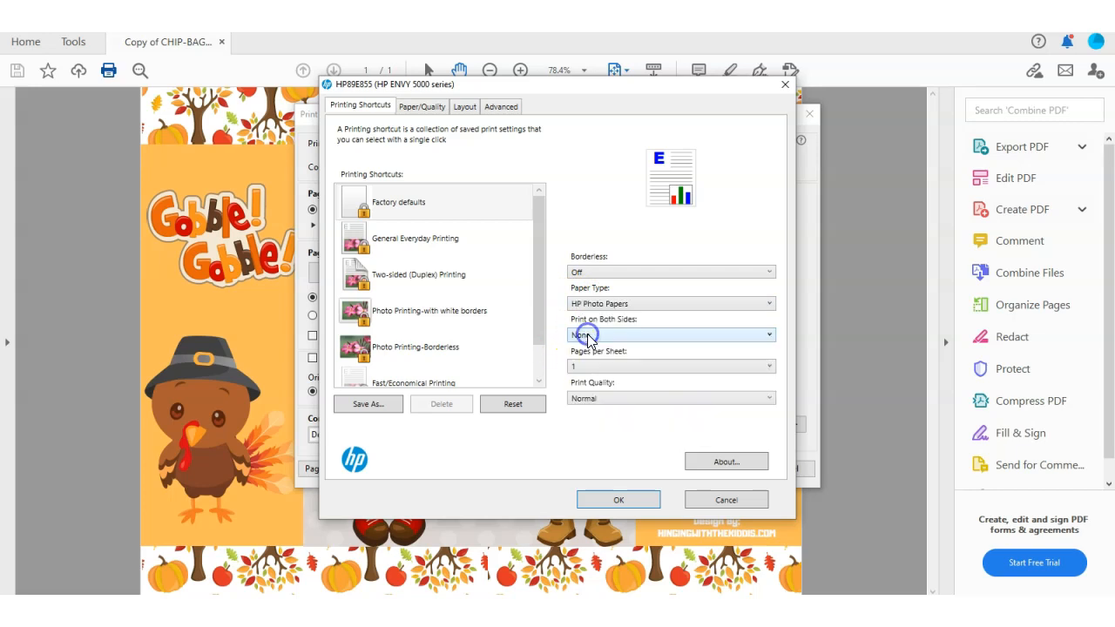
left_click(582, 398)
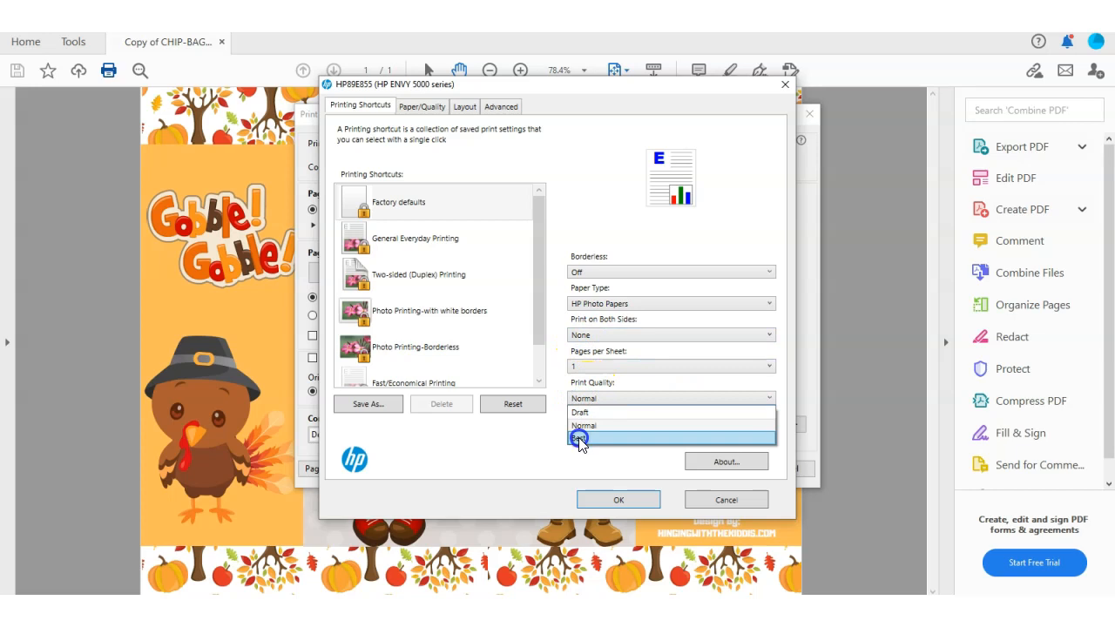
left_click(578, 439)
left_click(600, 499)
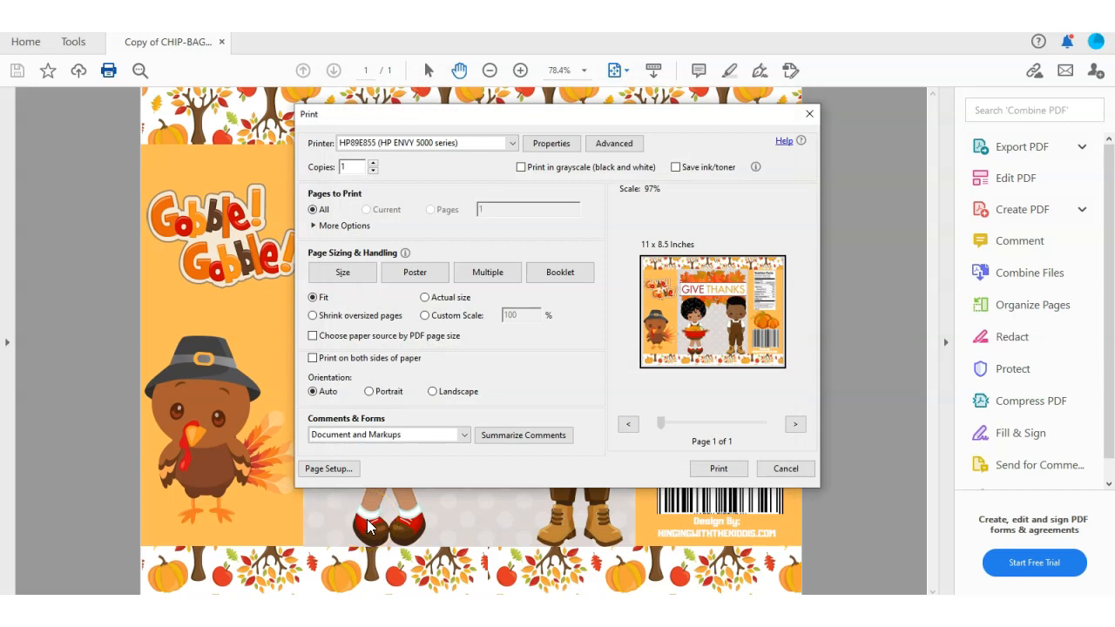
left_click(69, 573)
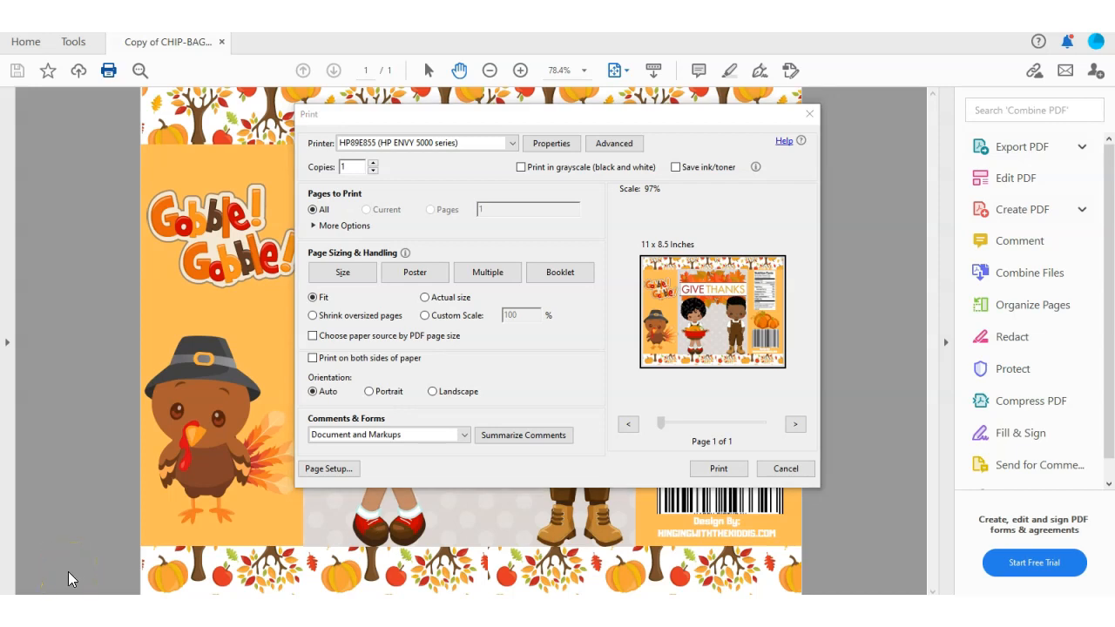